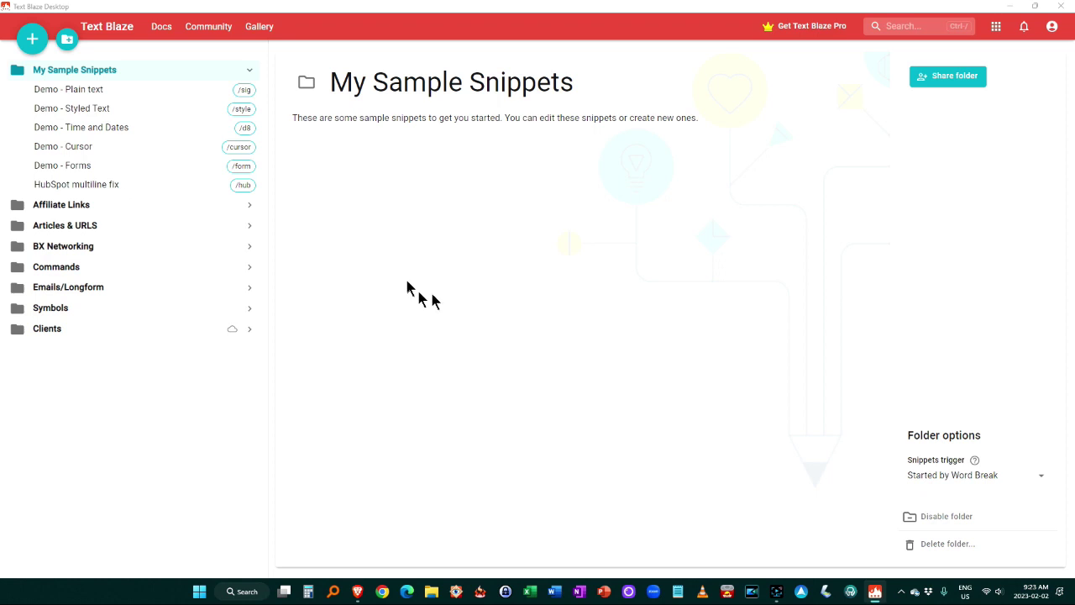
- Open the Demo - Plain text sample snippet and test its /sig shortcut in the try-out box
click(100, 91)
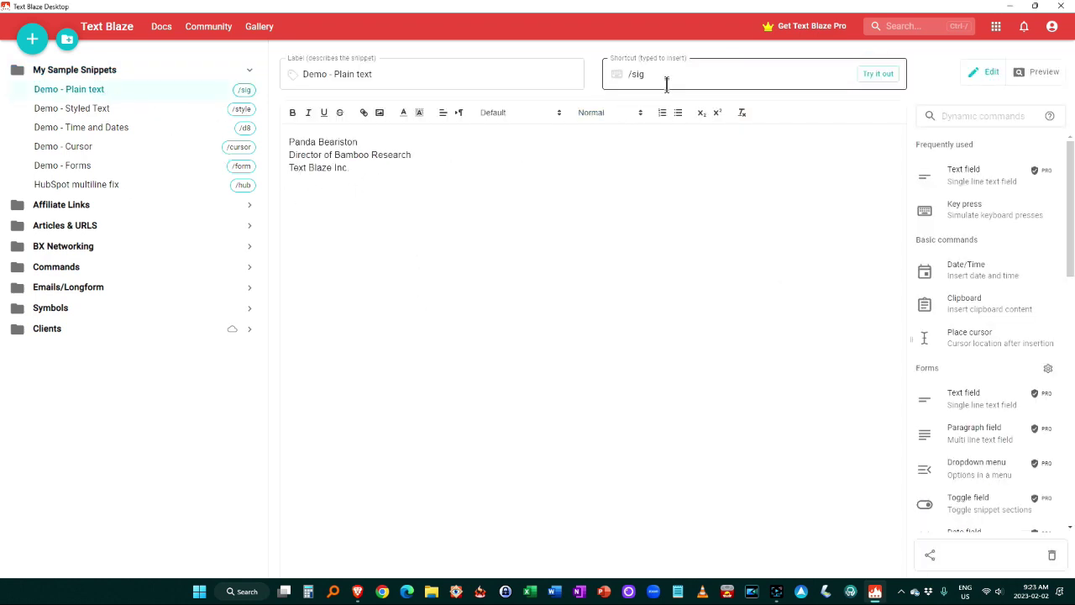
drag(367, 168, 283, 139)
click(382, 182)
click(880, 78)
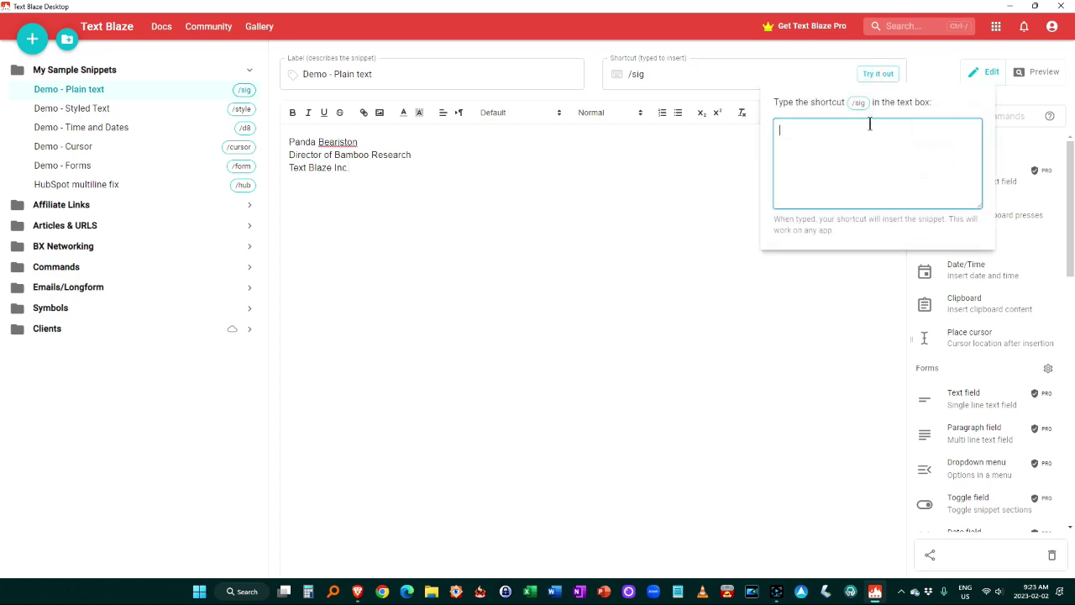
text(/sig)
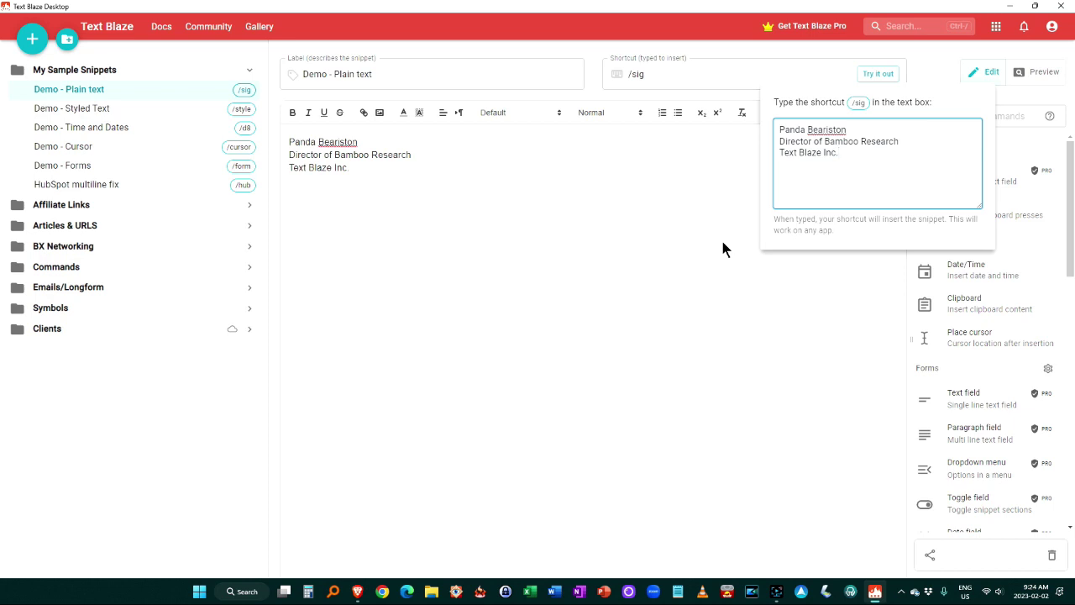
click(929, 62)
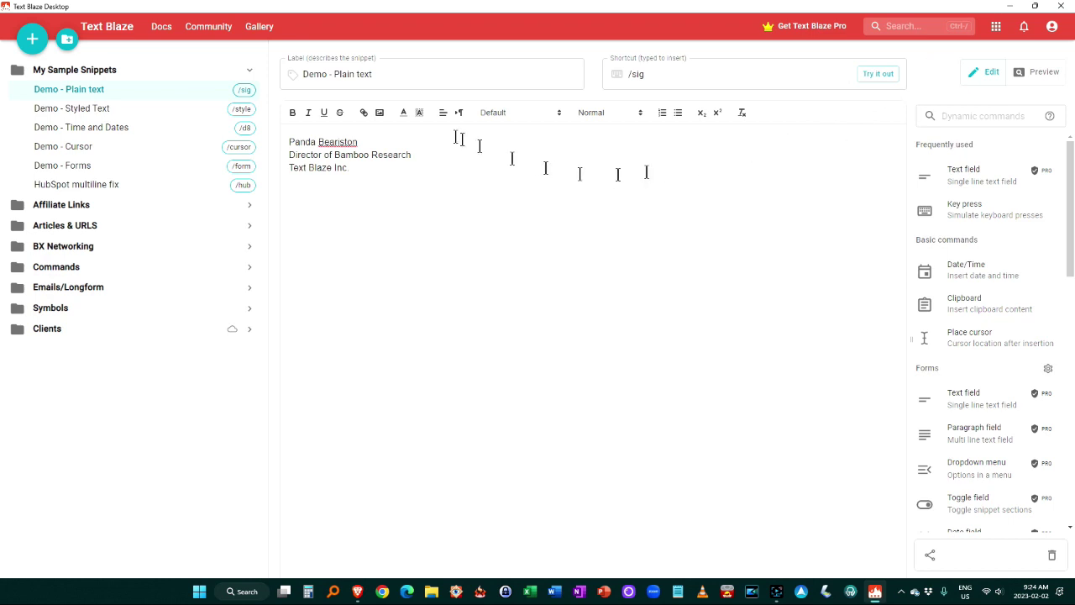
- View the Demo - Styled Text, Demo - Time and Dates, and Demo - Cursor sample snippets one after another
click(100, 110)
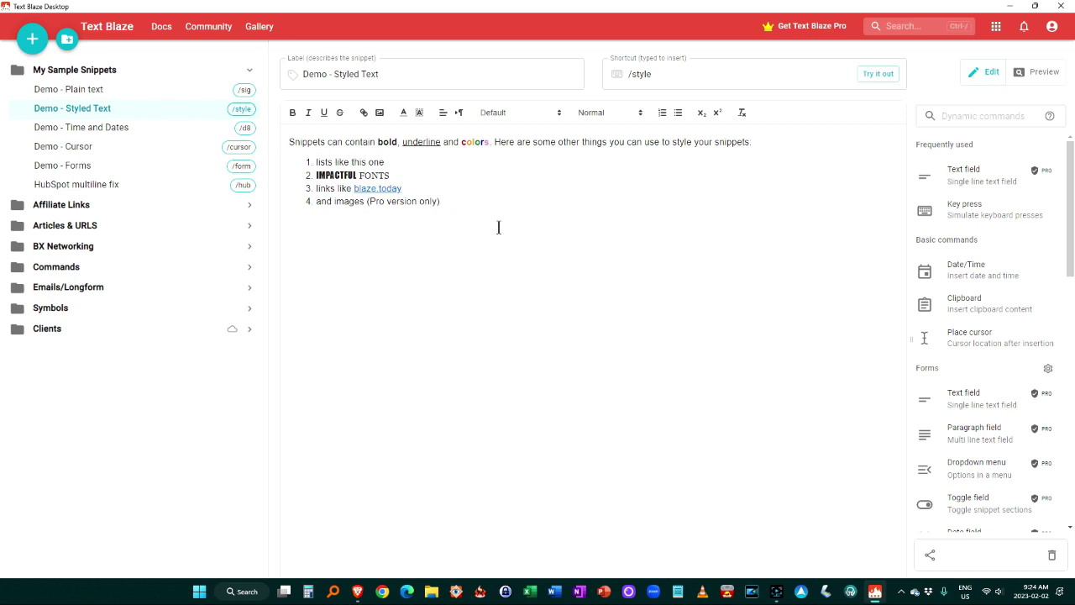
click(81, 128)
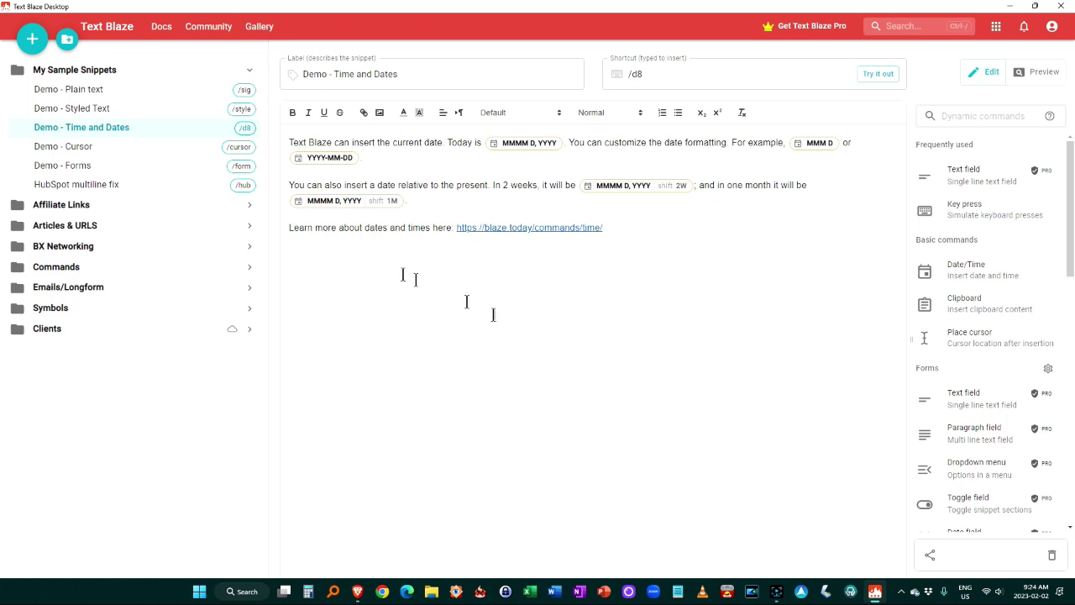
click(97, 148)
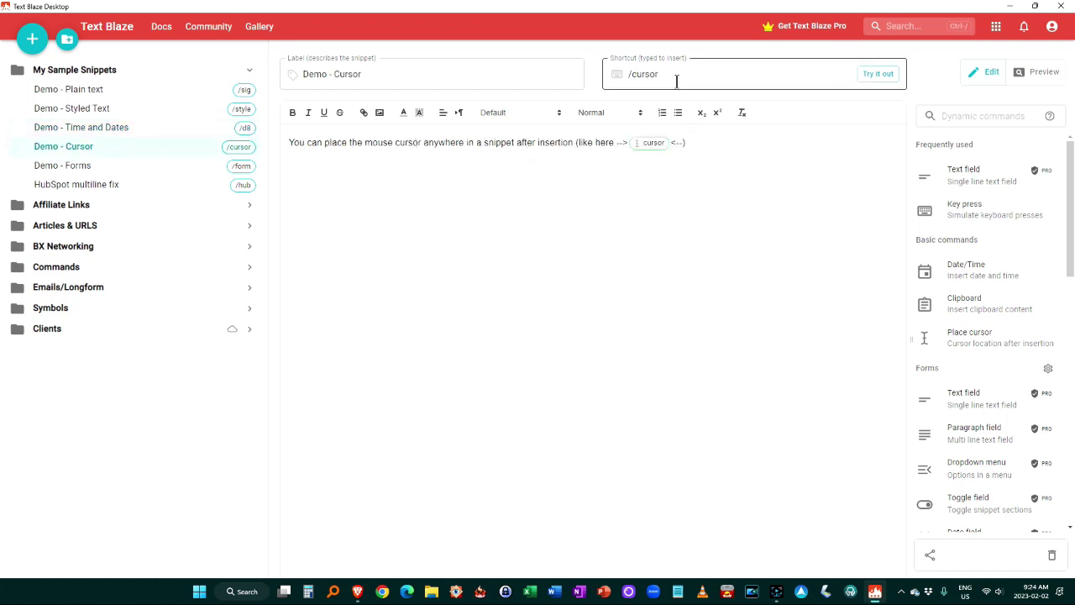
- Open the Demo - Forms snippet and test its /form shortcut with the name left blank
click(84, 168)
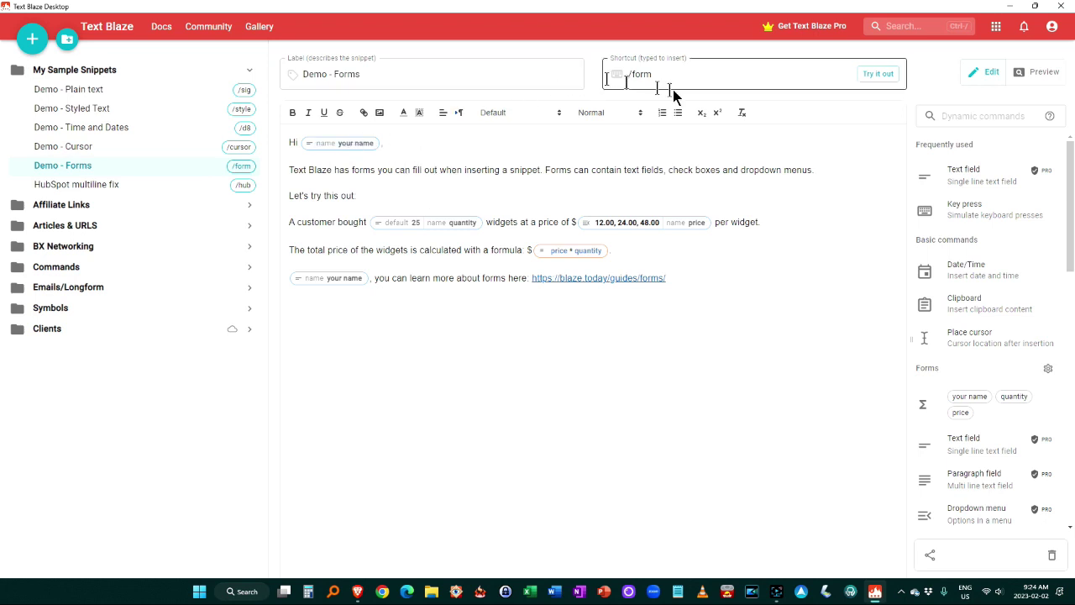
click(882, 77)
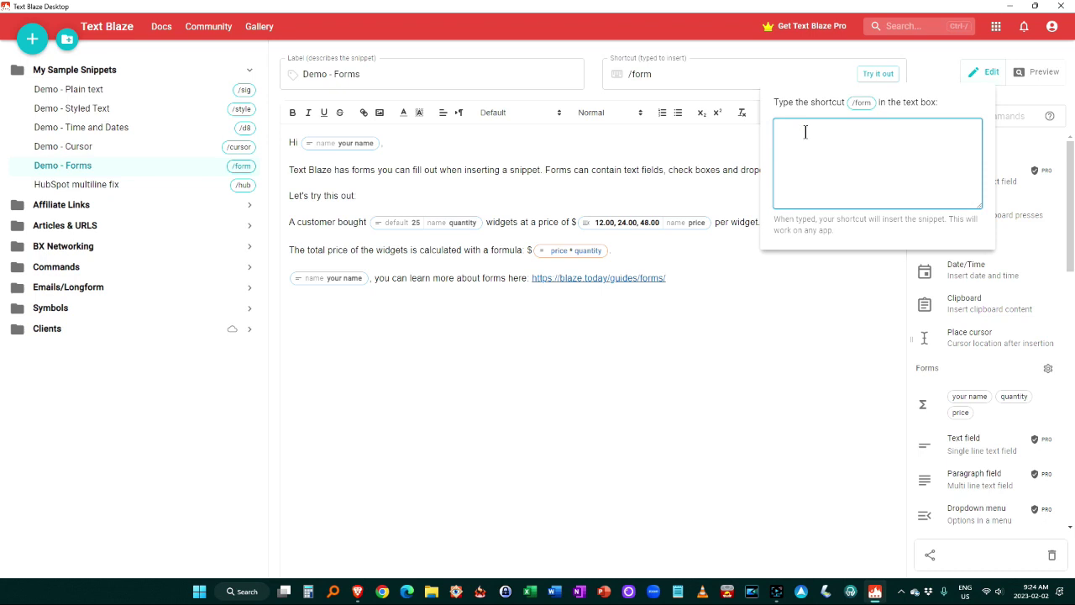
text(/forms/)
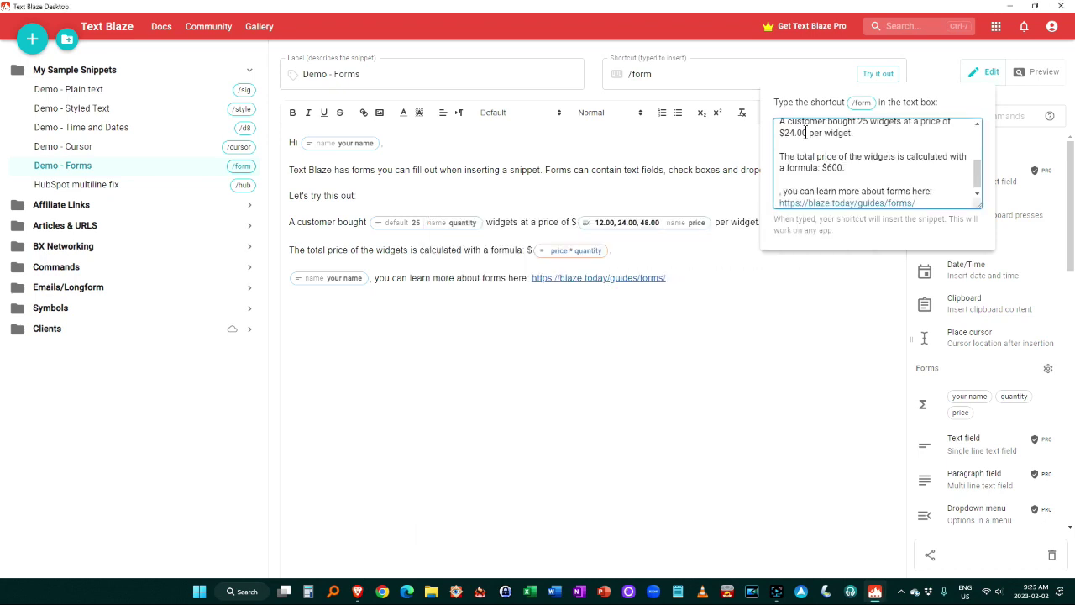
click(781, 290)
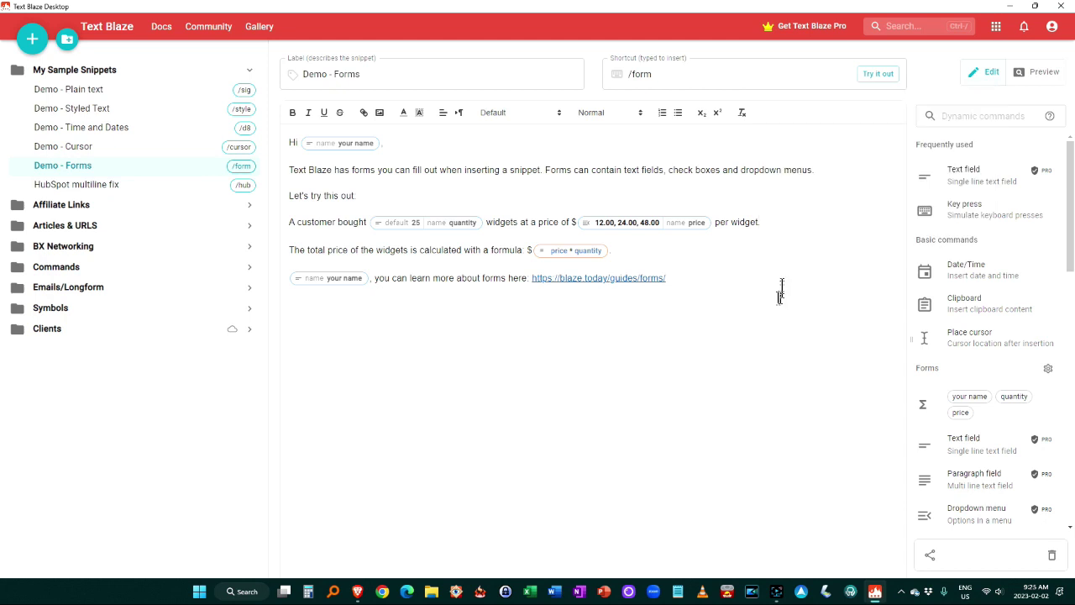
- Test the /form shortcut again, insert it with a first name filled in, and enlarge the test box to show the full text
click(874, 74)
text(/form)
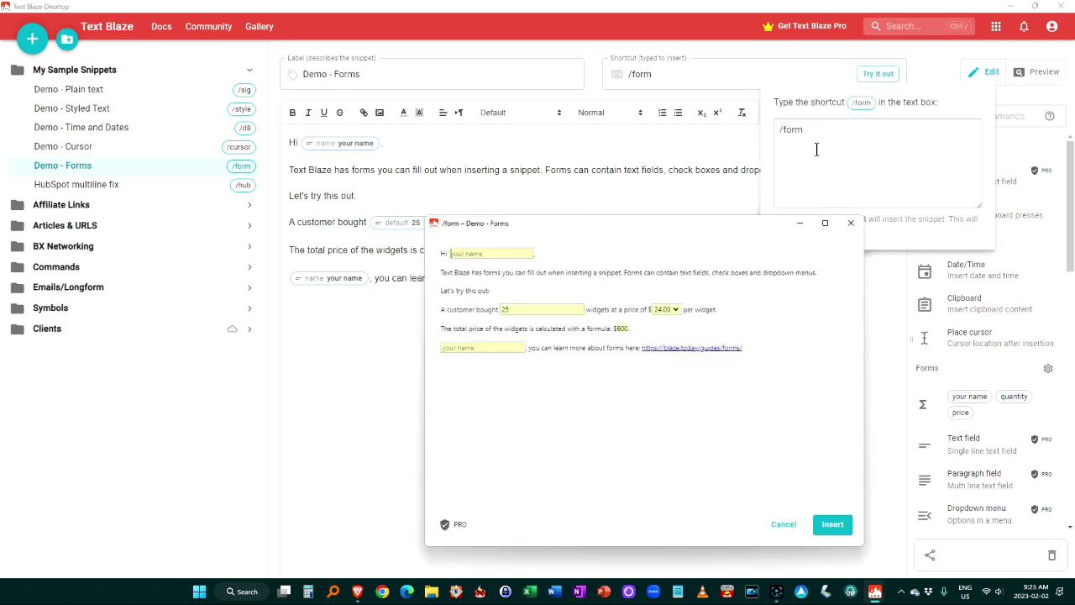
click(467, 253)
text(Dave)
click(833, 525)
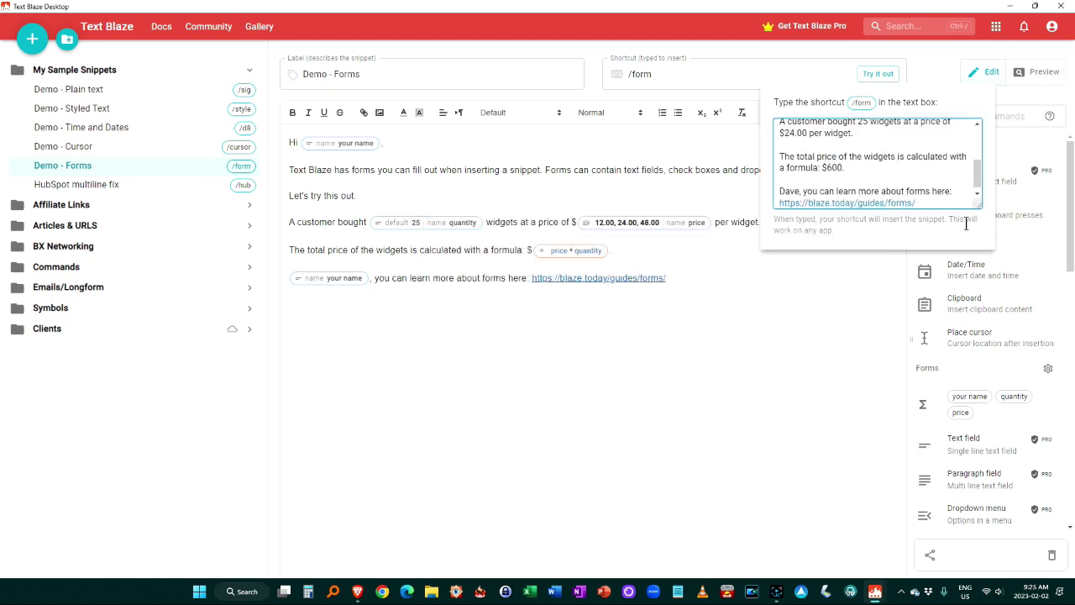
drag(973, 208, 977, 339)
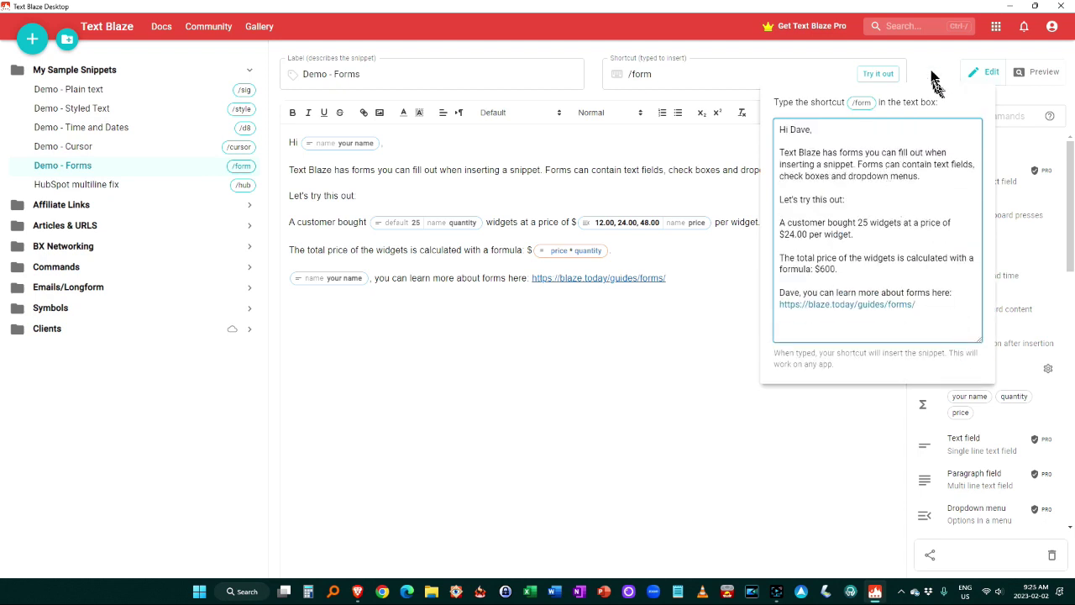
click(934, 76)
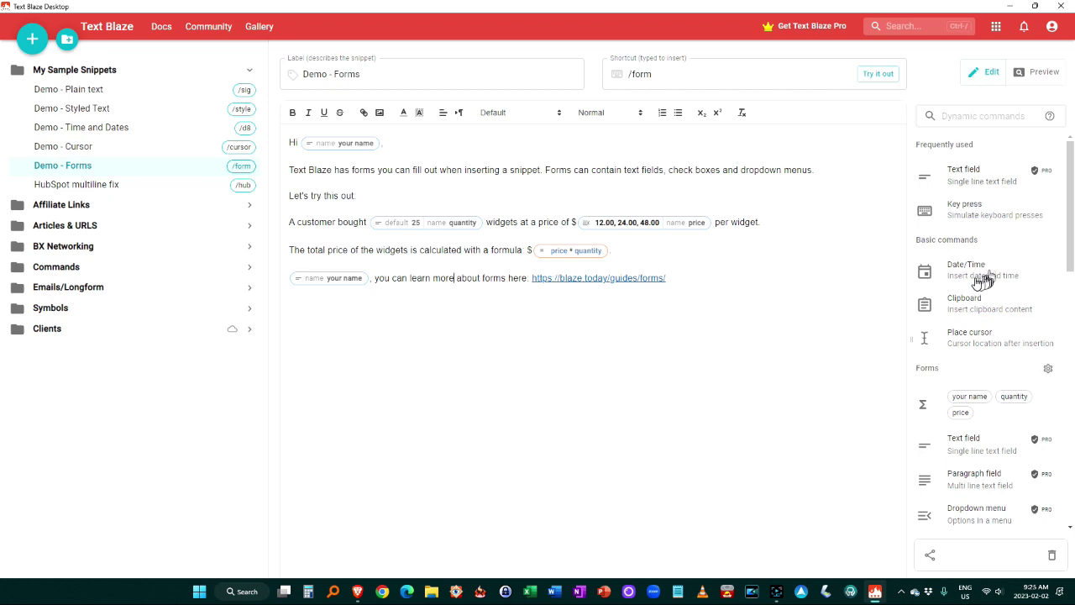
- Look through the dynamic commands available for snippets, from the basic commands to the command packs
scroll(994, 445, down, 2)
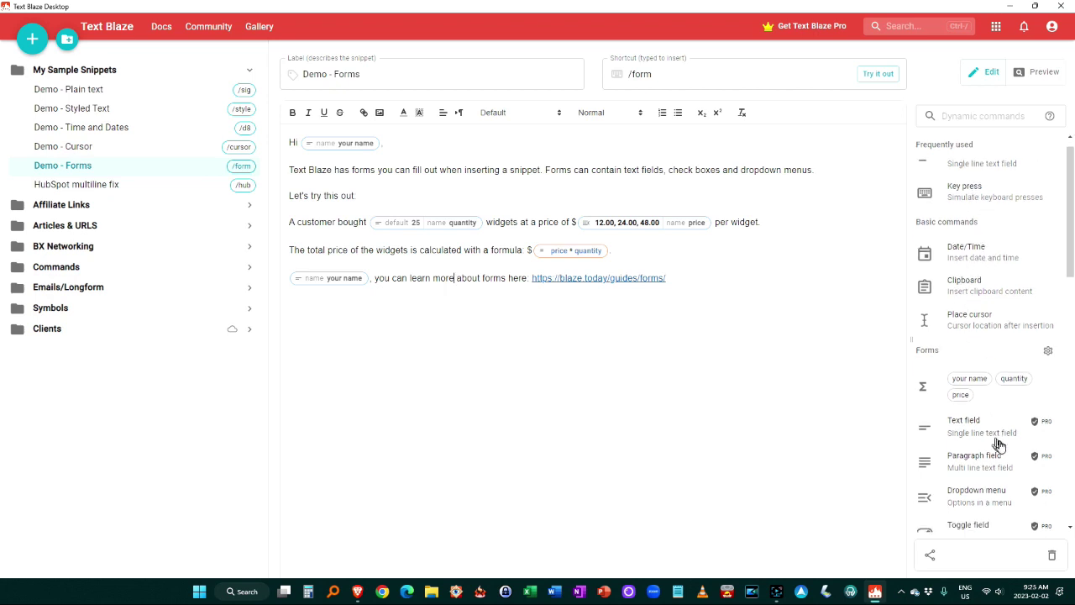
scroll(974, 503, down, 4)
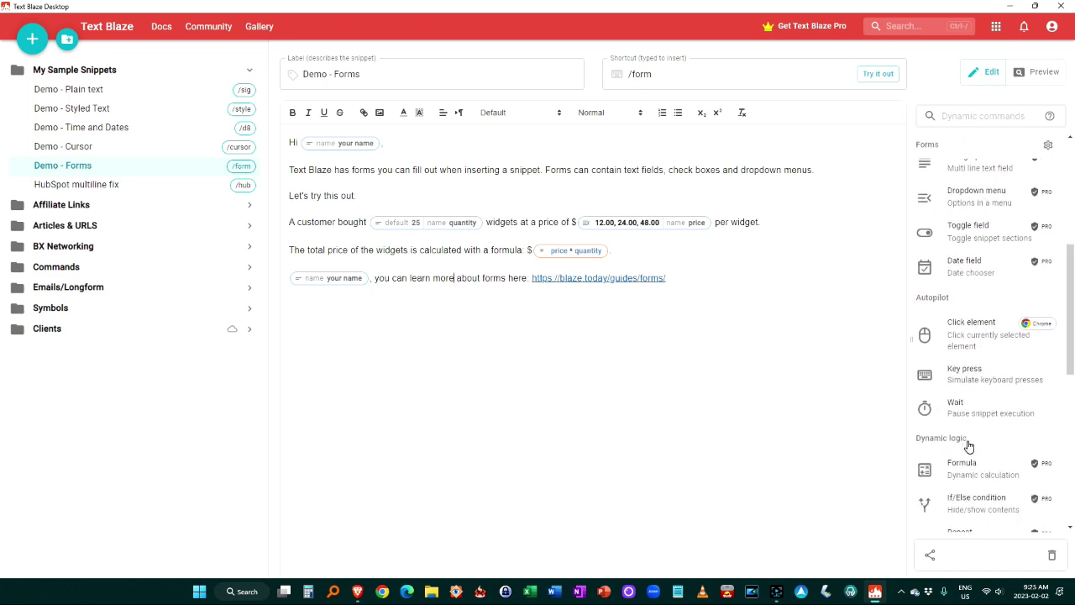
scroll(971, 445, down, 1)
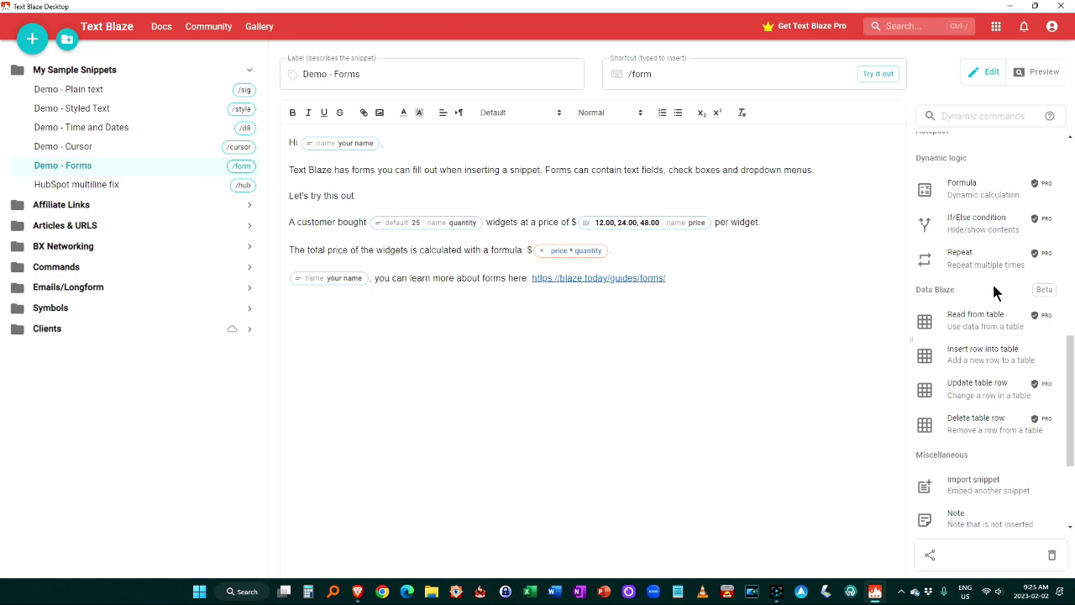
scroll(994, 293, down, 4)
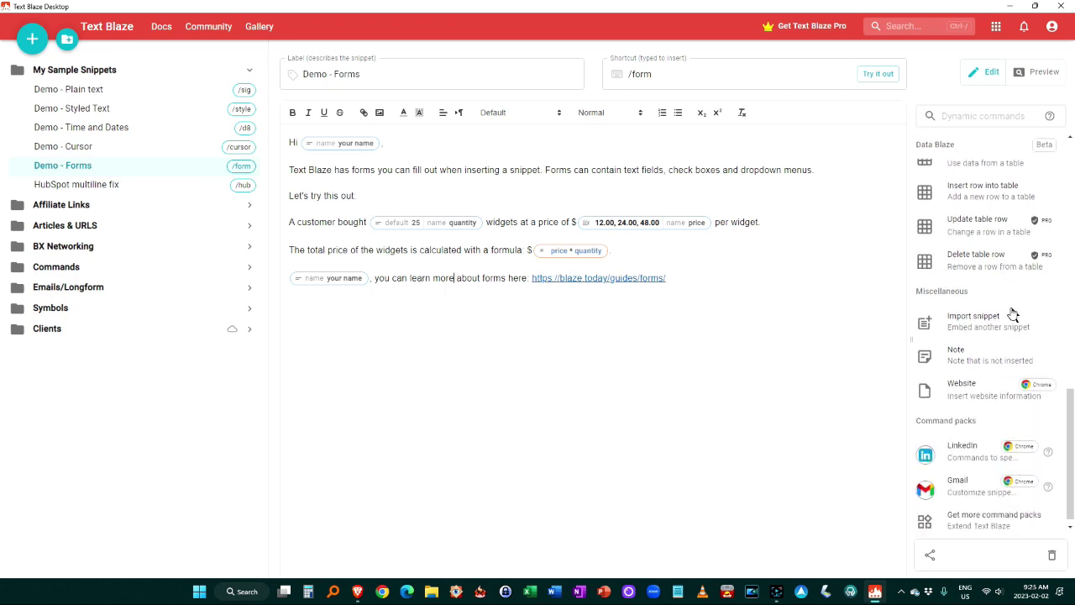
scroll(1011, 313, up, 3)
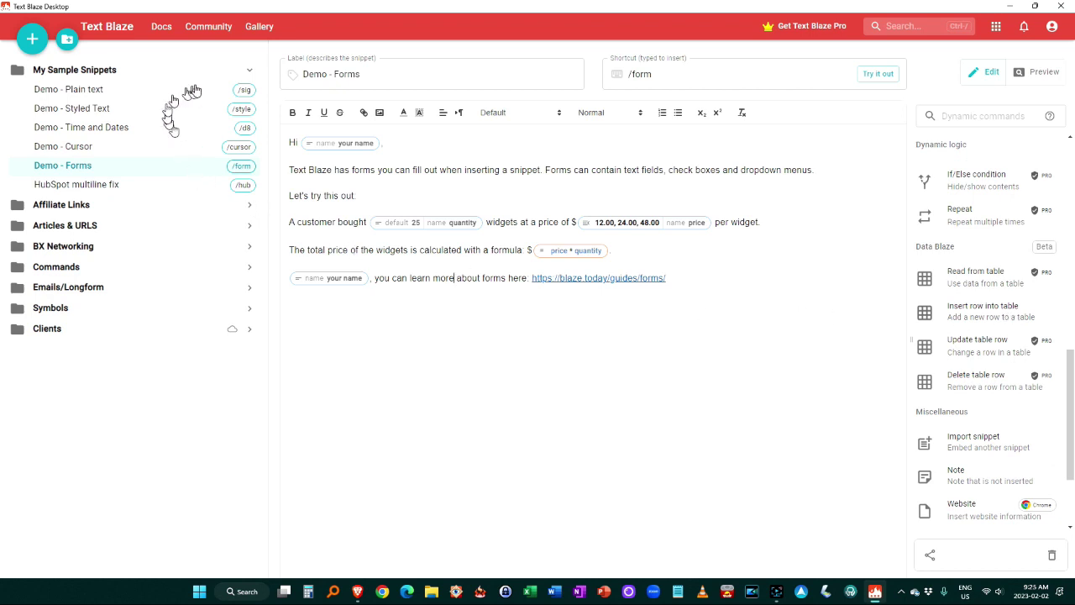
- Open the Buy Me a Coffee snippet in the Affiliate Links folder and test its /acoffee shortcut
click(251, 72)
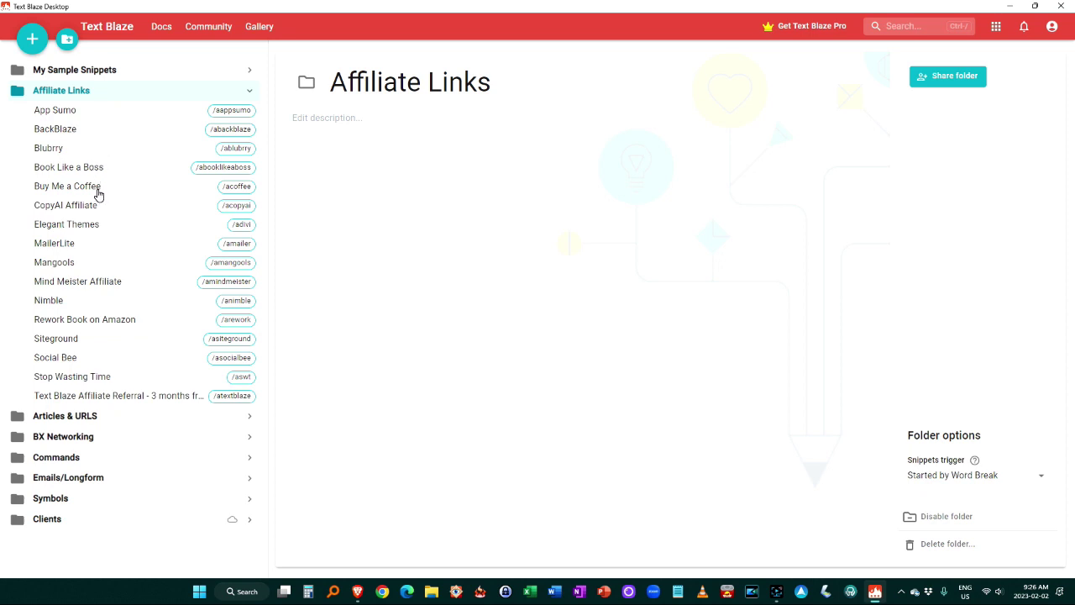
click(97, 192)
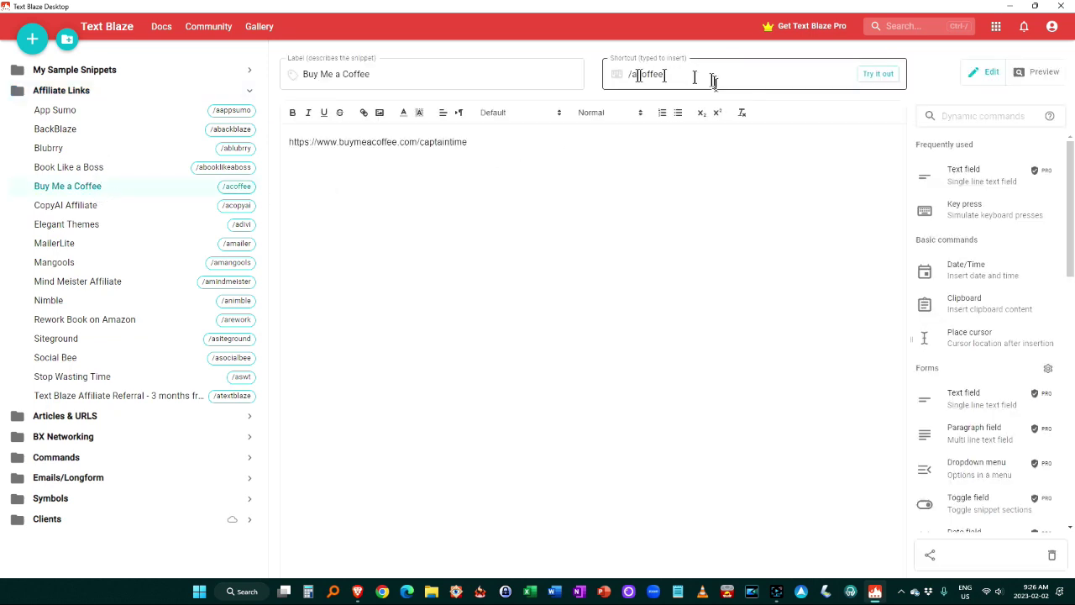
click(867, 74)
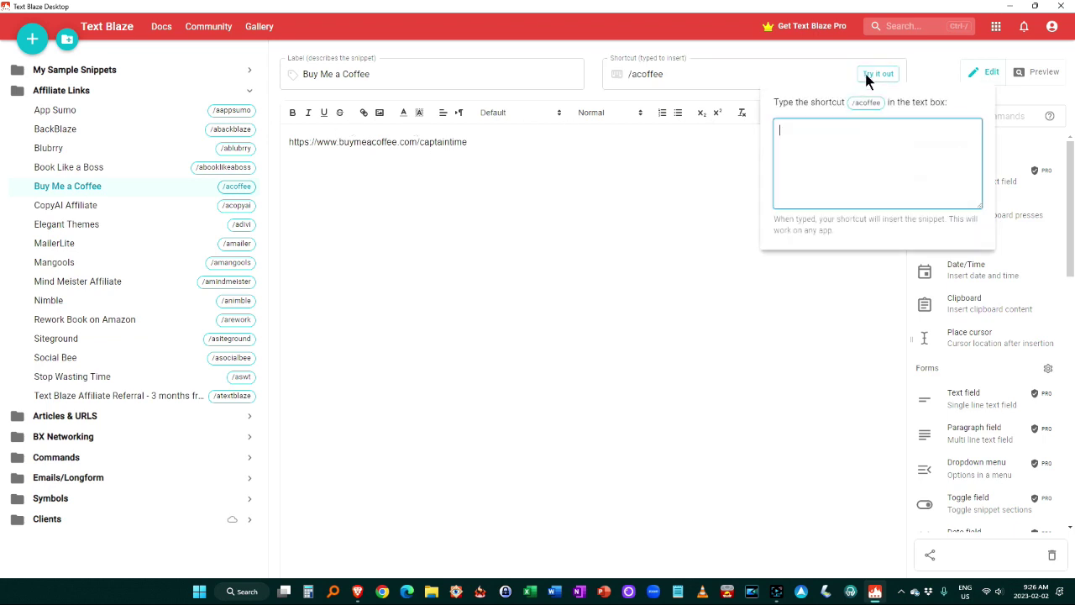
text(/acoffee.com/captaintime)
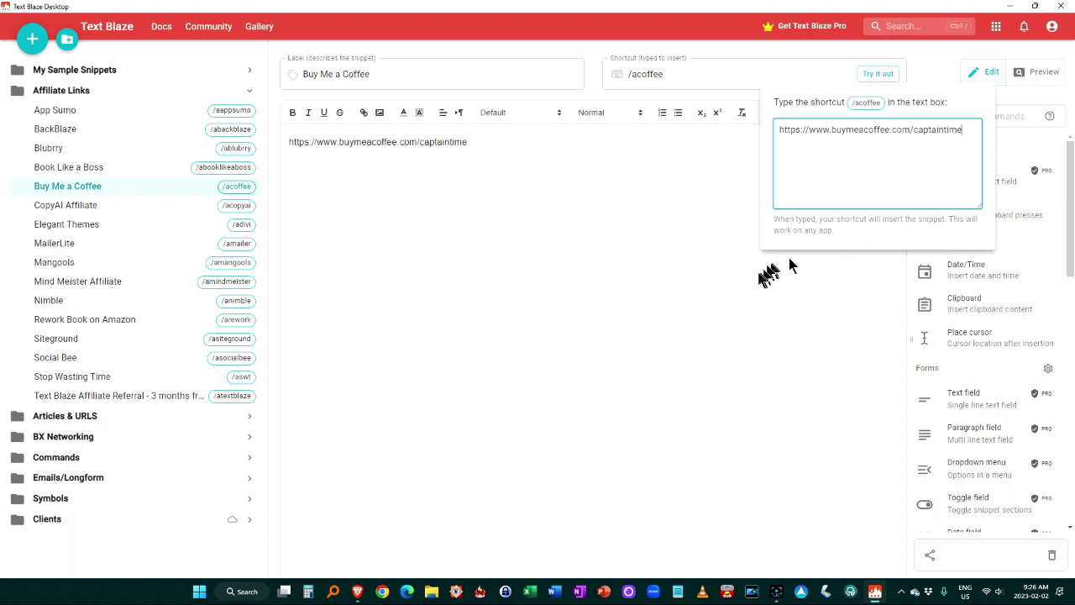
click(690, 234)
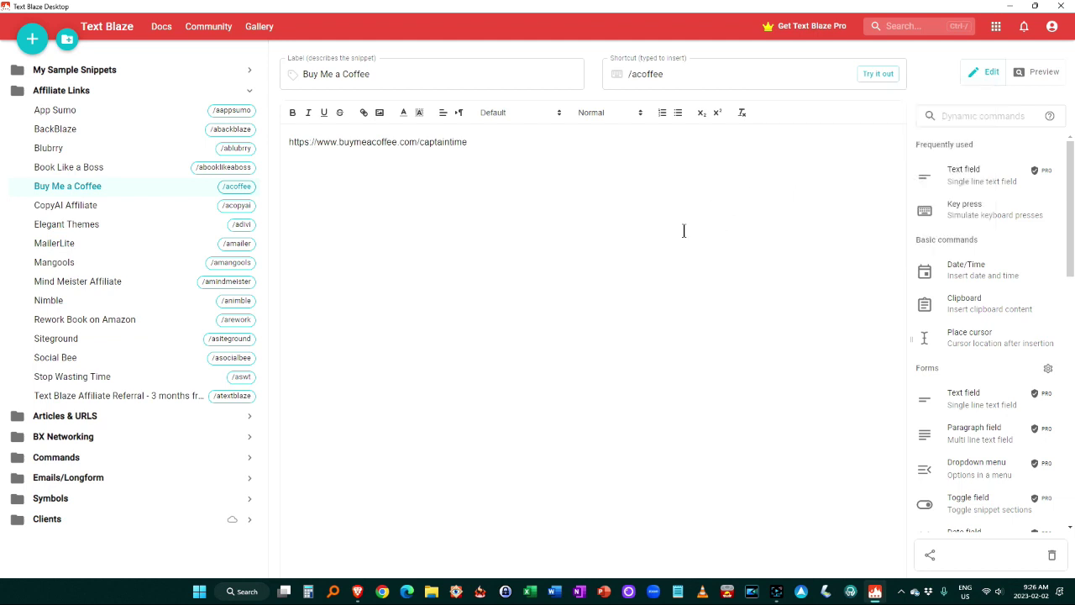
- Open the Coaching snippet in the Articles & URLS folder and test its /ucoach shortcut
click(252, 94)
click(252, 94)
click(247, 110)
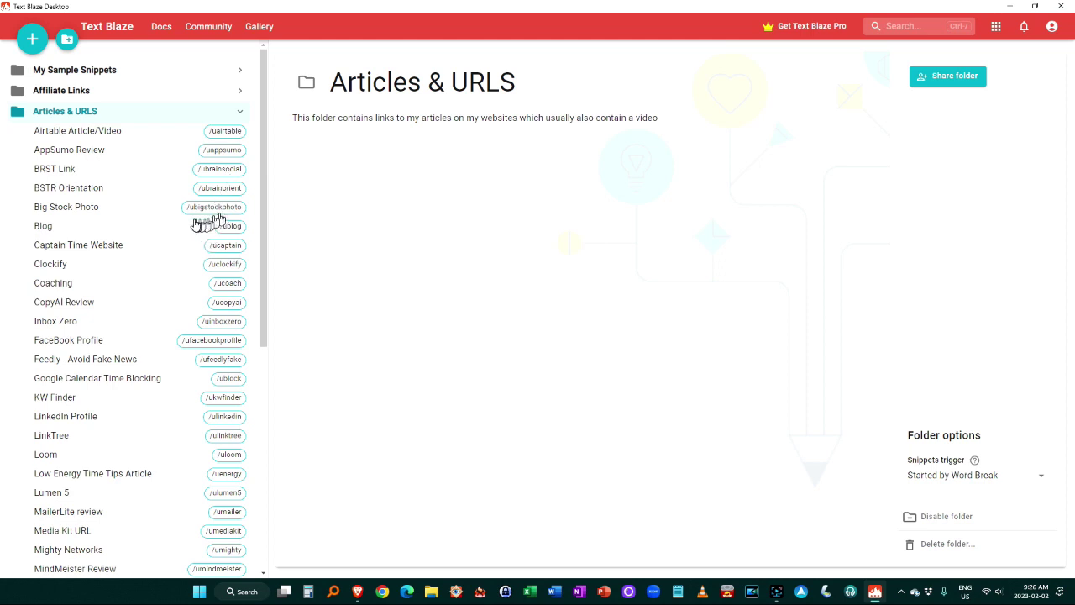
click(66, 286)
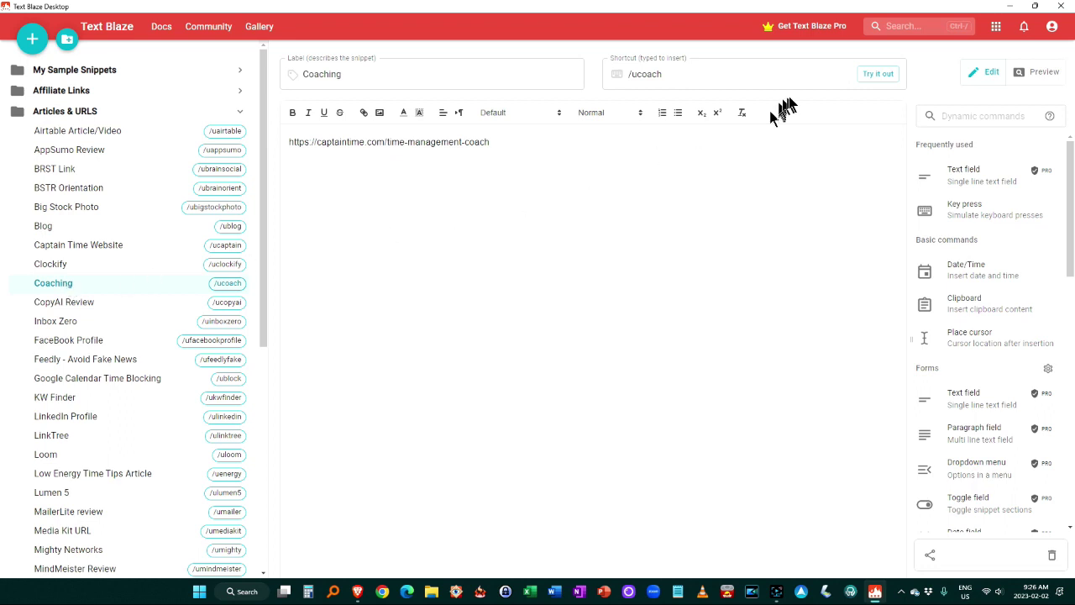
click(887, 75)
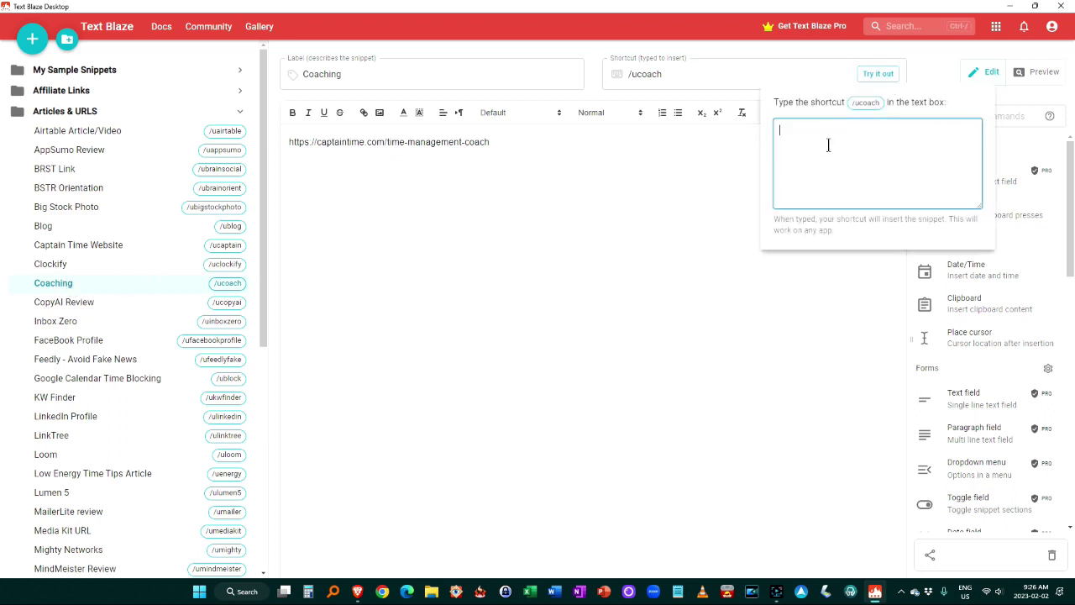
text(/ucoach)
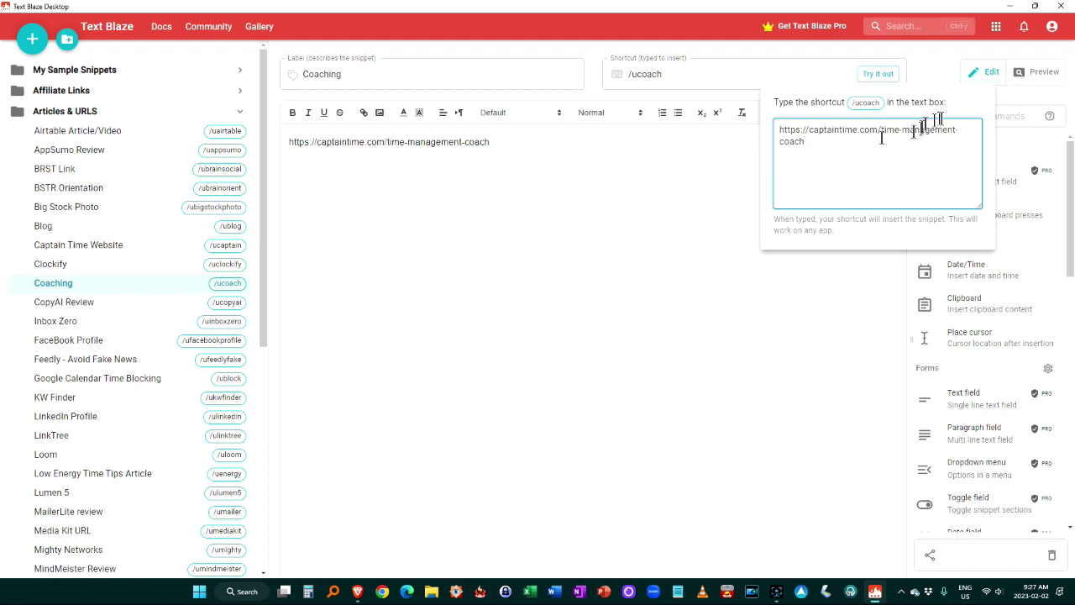
click(805, 305)
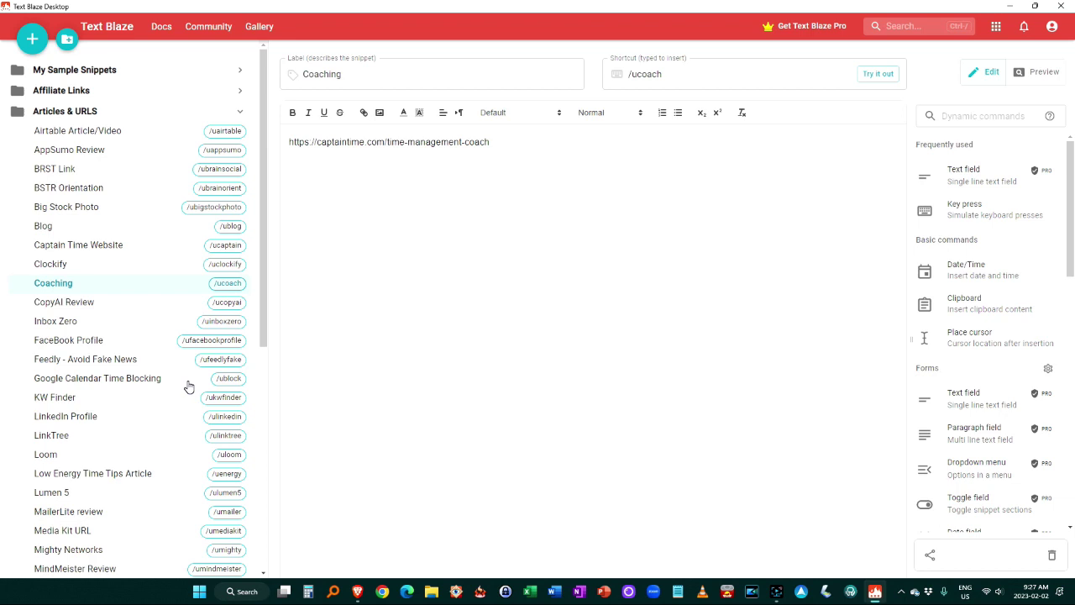
- Collapse the Articles & URLS folder and open the Spruce Grove Parkland invitations snippet in the BX Networking folder
scroll(188, 384, down, 1)
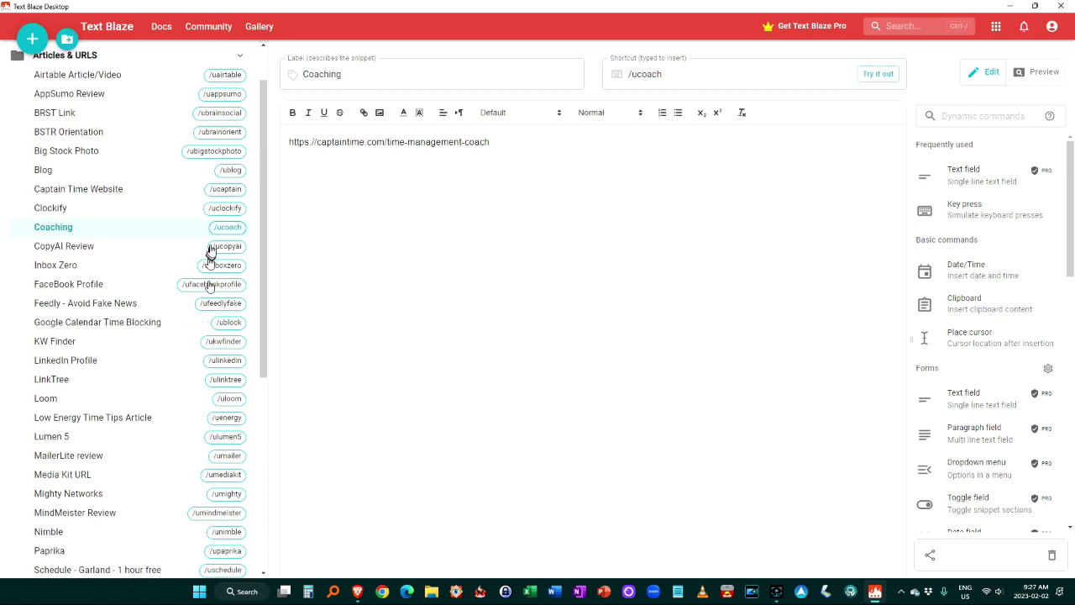
click(240, 57)
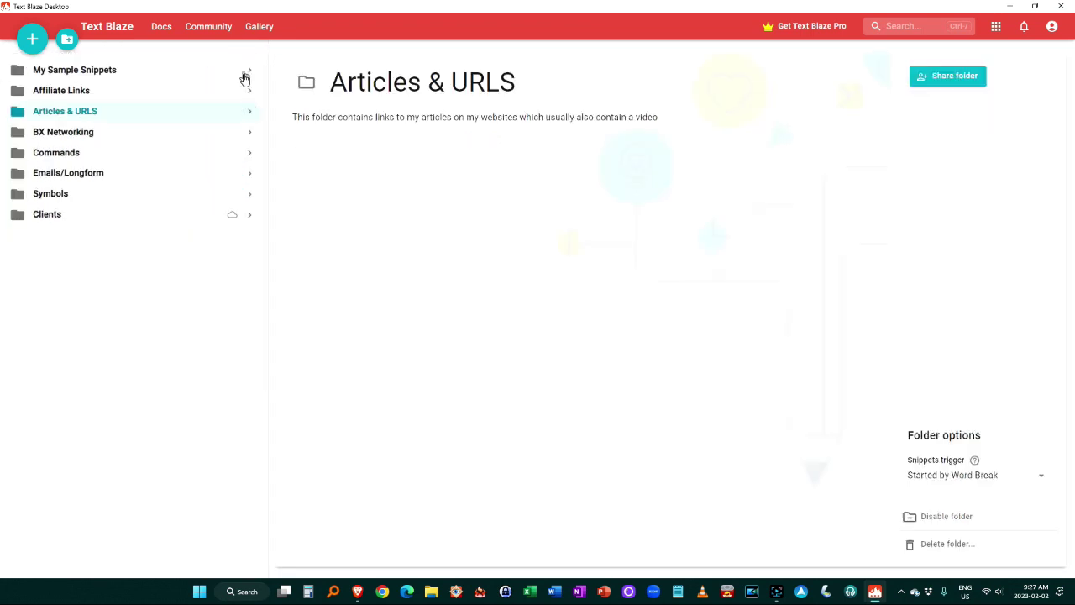
click(249, 135)
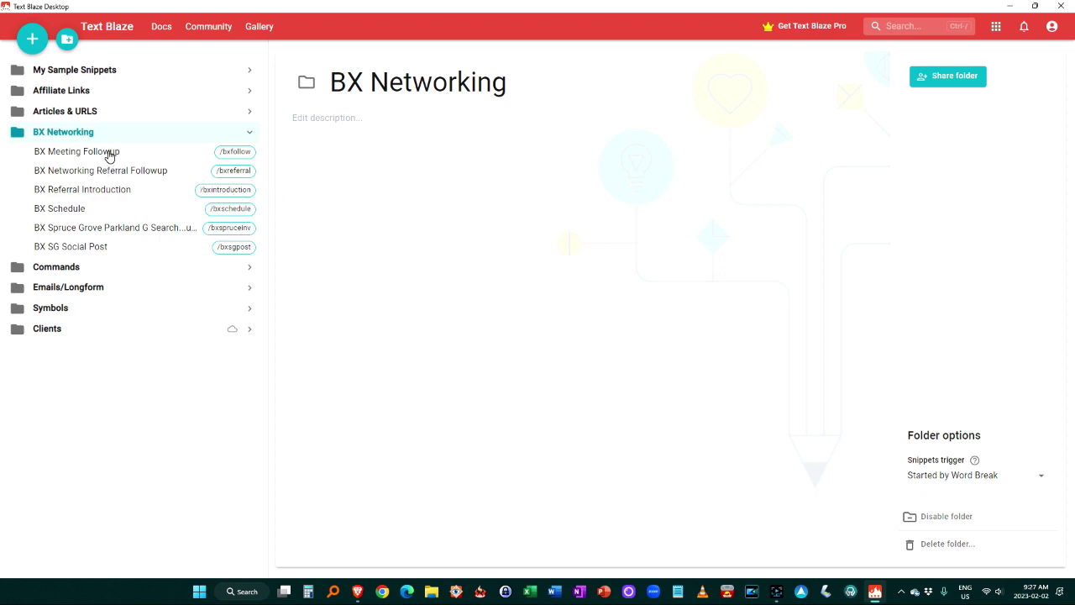
click(101, 245)
click(98, 229)
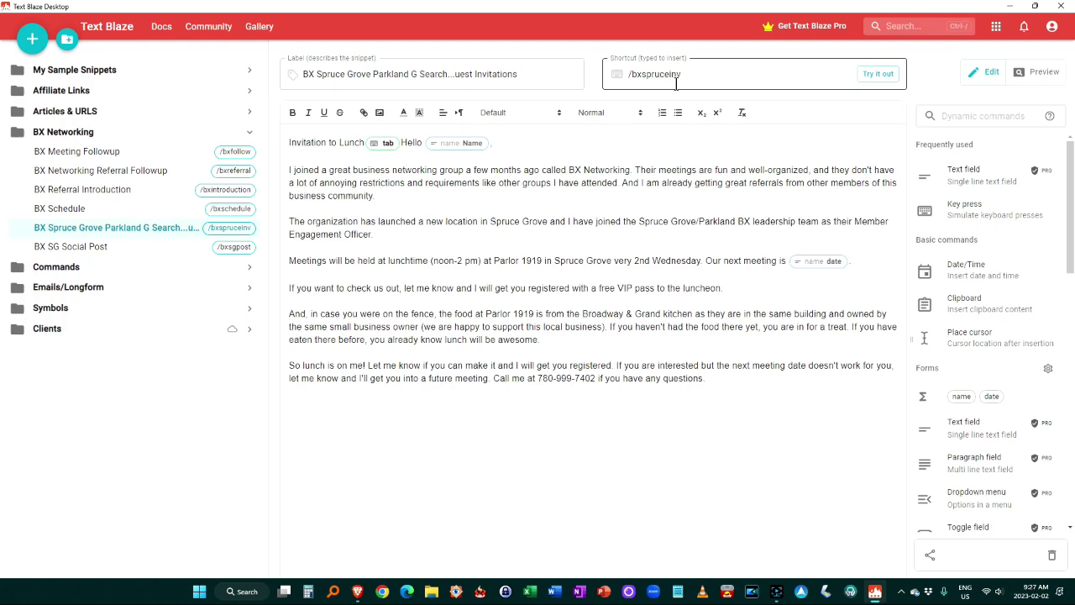
- Switch to Gmail, start a new message, and expand the invitation snippet in the subject line with /bxspruceinv
click(357, 592)
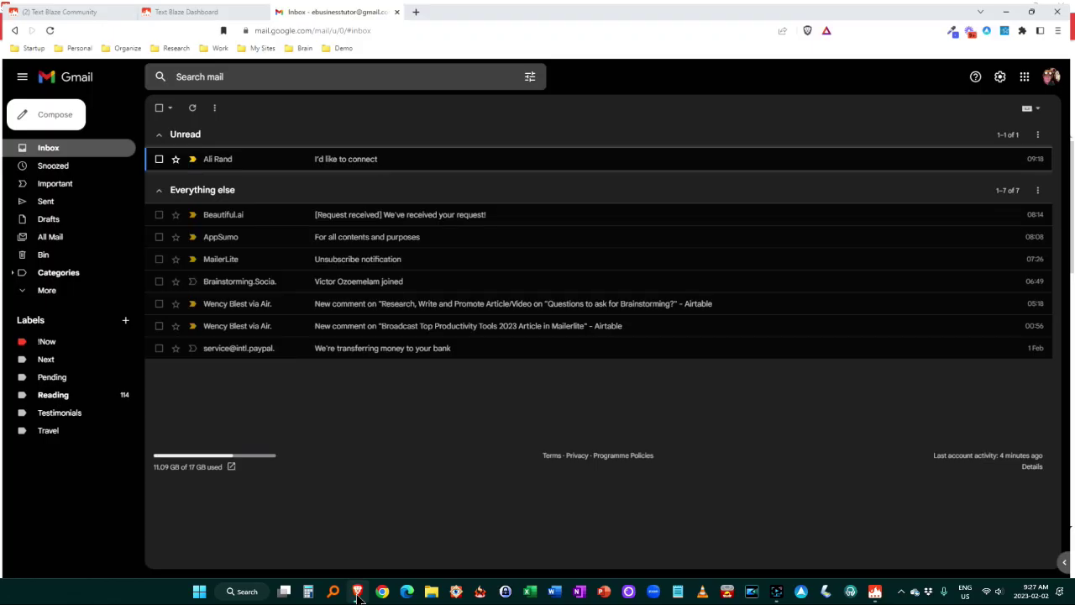
click(57, 115)
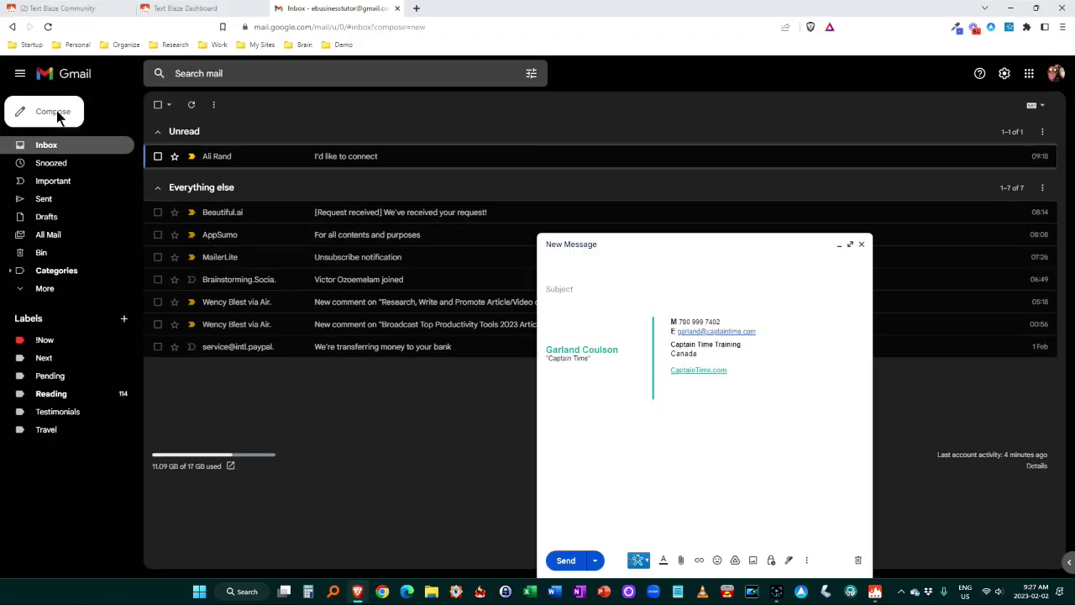
key(Escape)
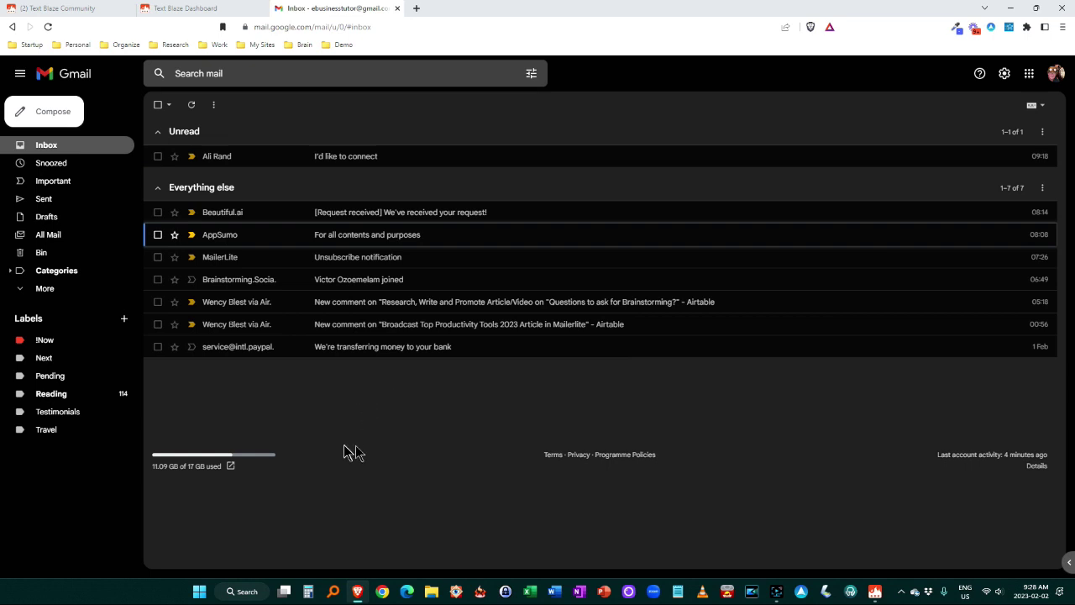
click(52, 122)
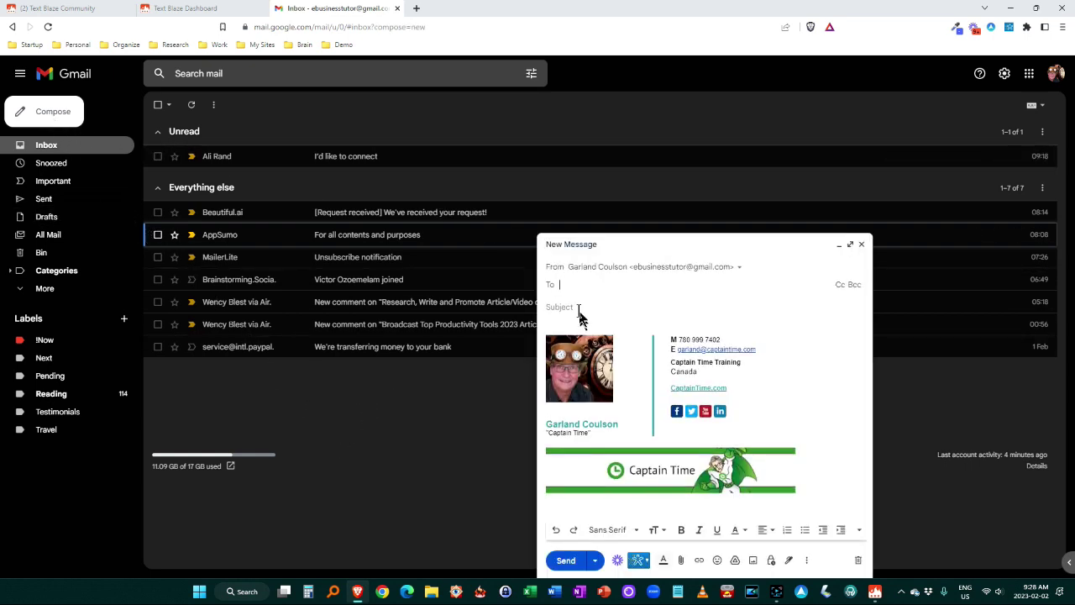
click(578, 308)
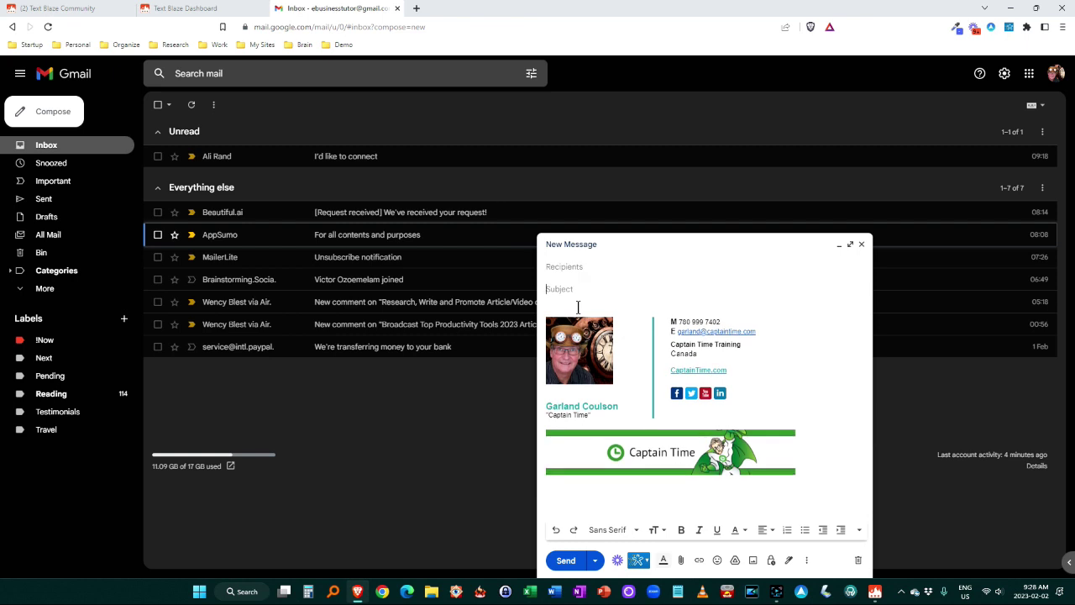
text(/bxspruce)
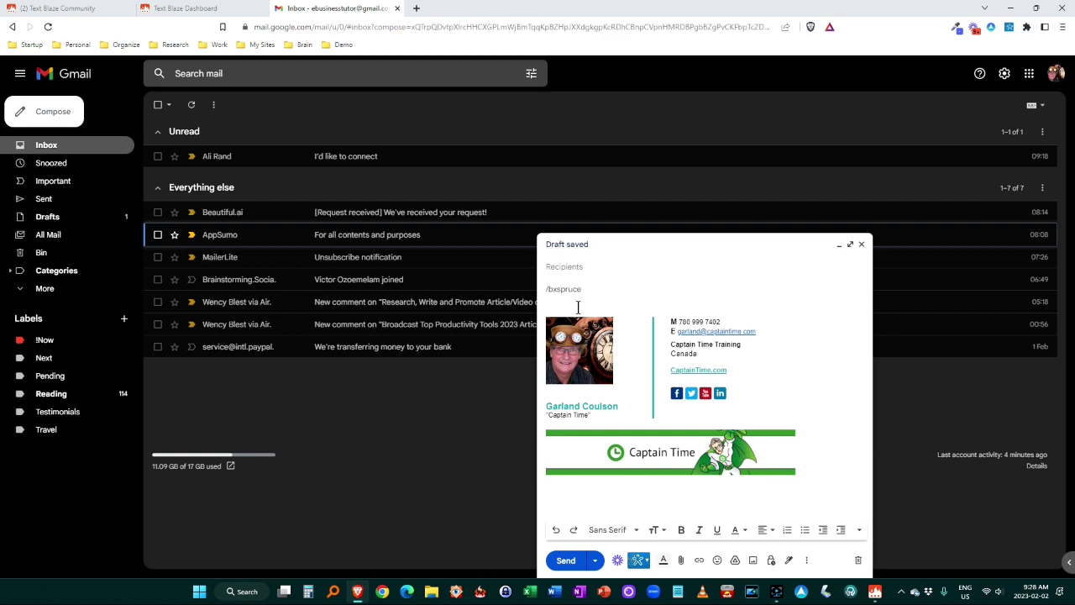
text(inv)
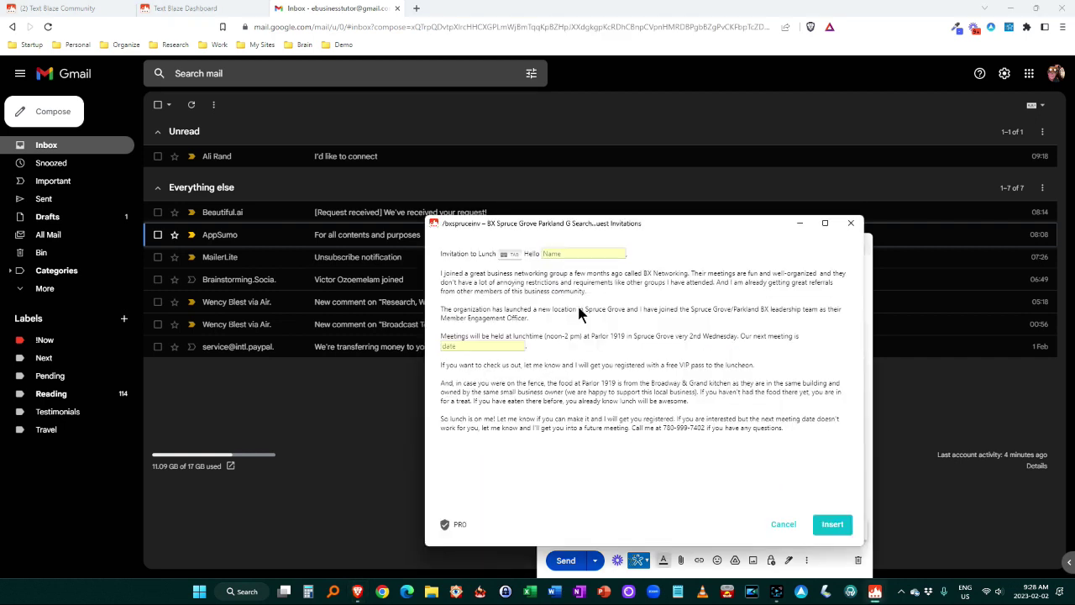
- Fill in the invitation form with the recipient's first name and the date Feb 8, and insert it into the email
text(Susan)
click(457, 346)
text(Feb 8)
click(832, 523)
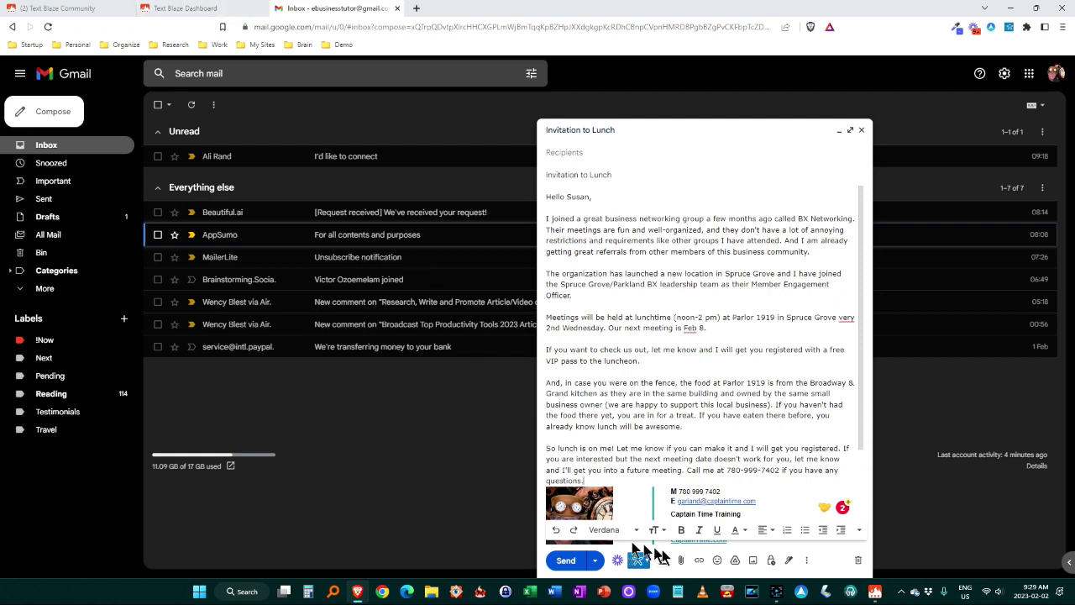
- Return to Text Blaze Desktop, open the Date snippet in the Commands folder and test its /date shortcut
click(874, 591)
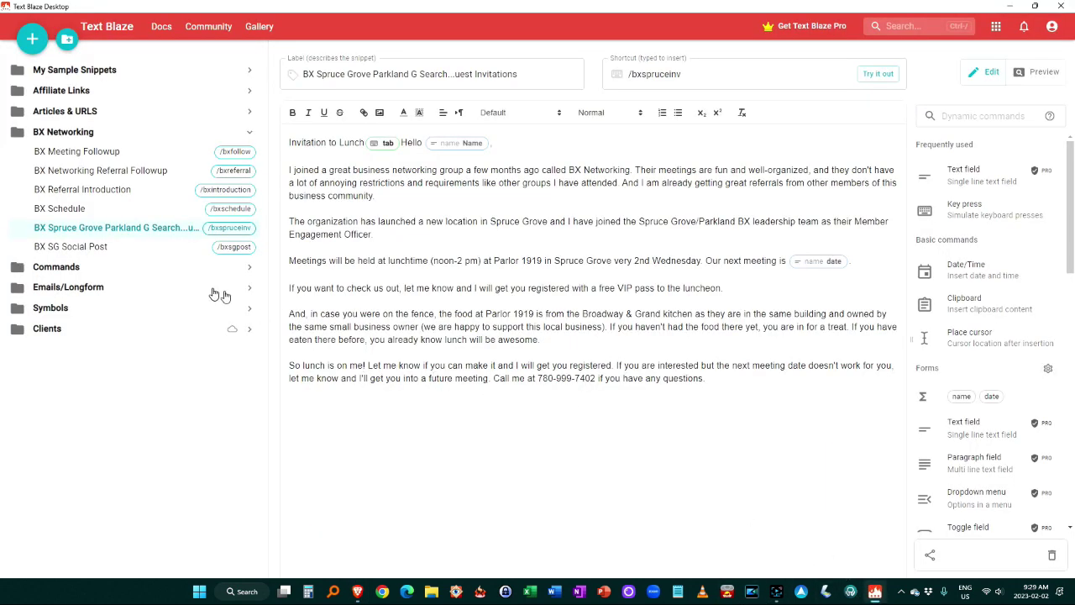
click(249, 134)
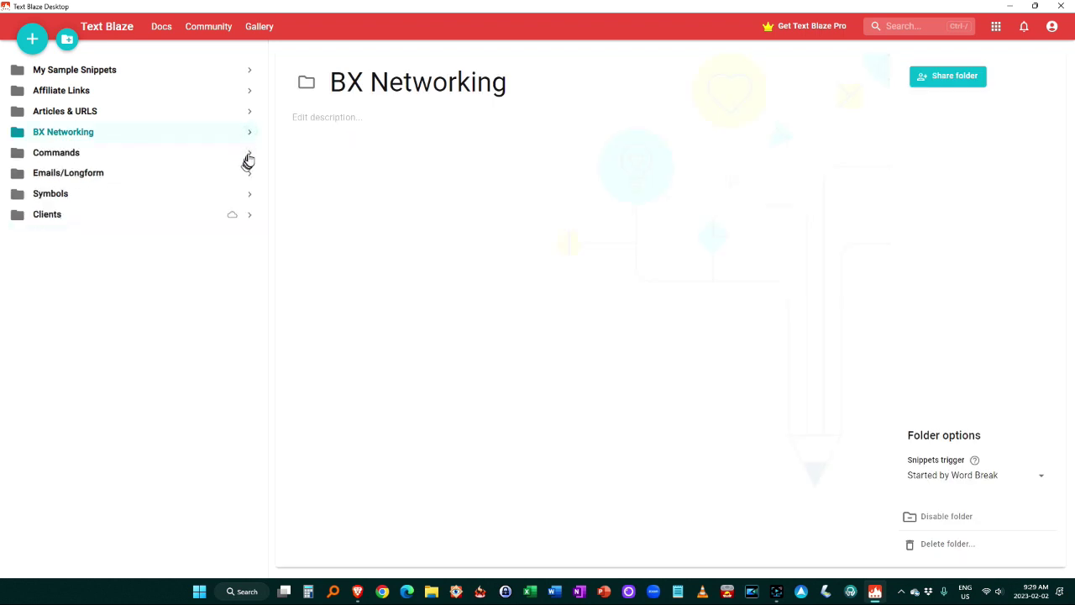
click(249, 154)
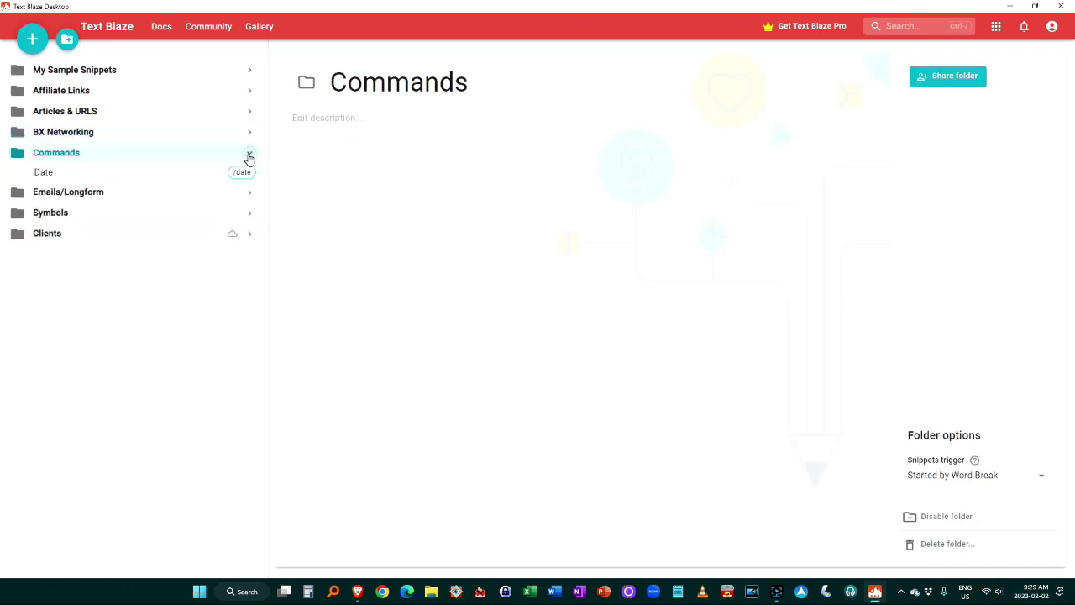
click(63, 175)
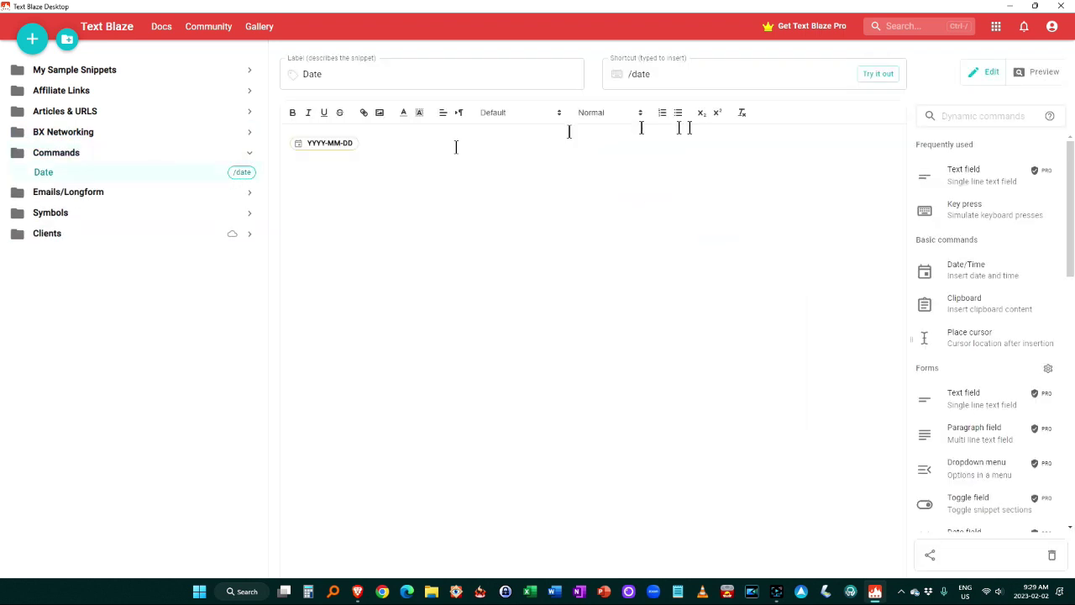
click(877, 74)
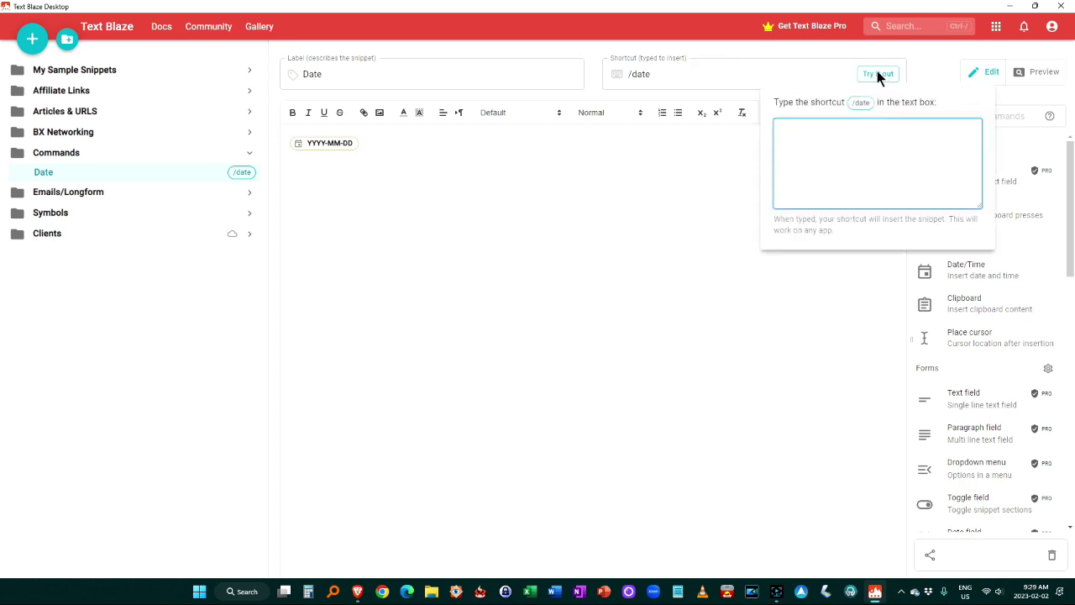
text(/date)
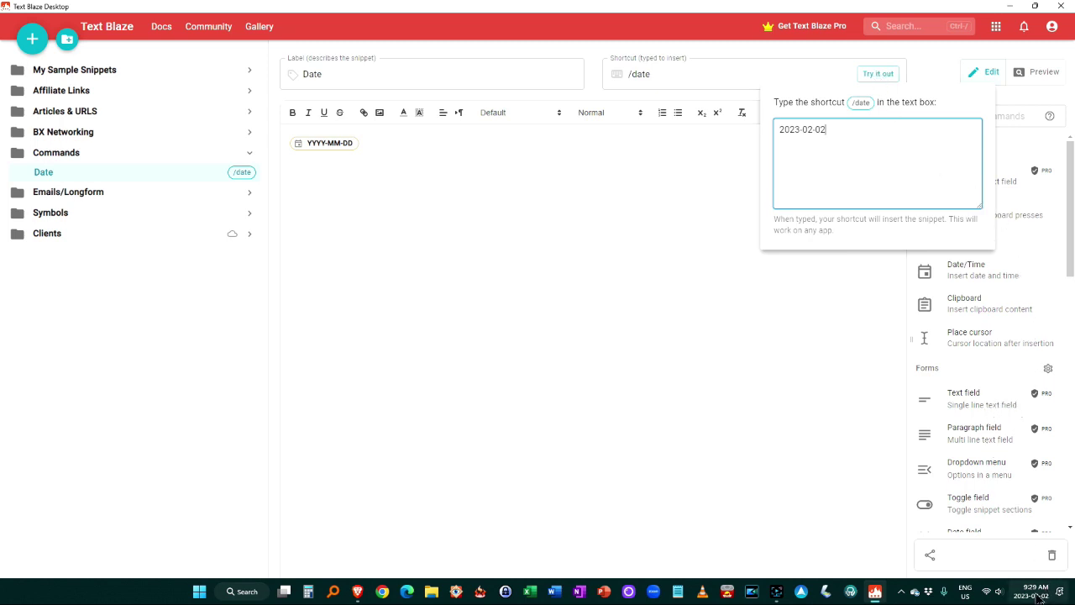
click(655, 242)
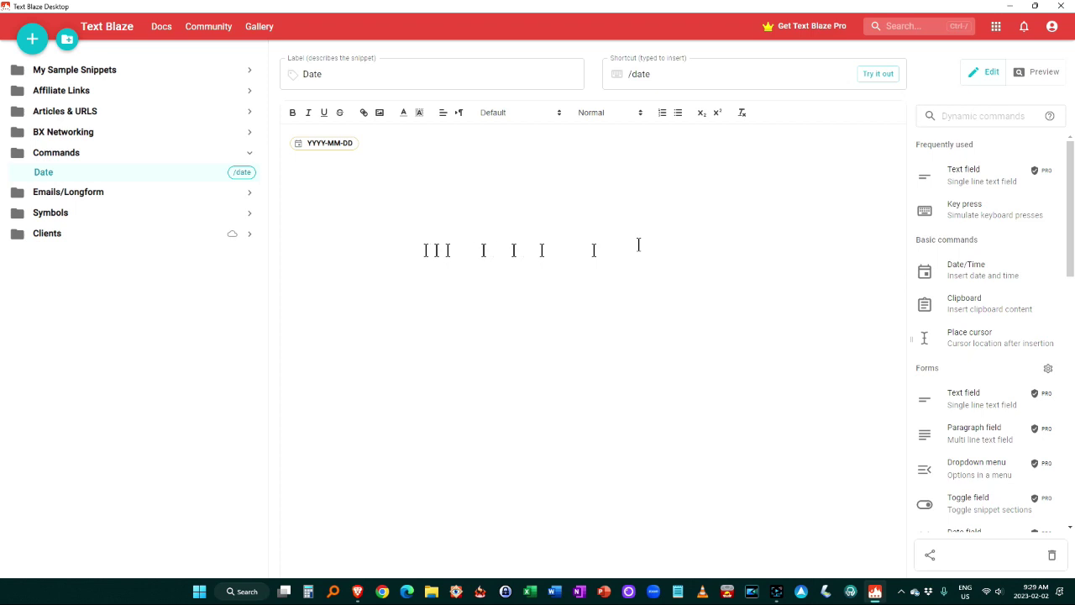
- Look through the snippets in the Emails/Longform folder, collapse it, and expand the Symbols folder
click(253, 191)
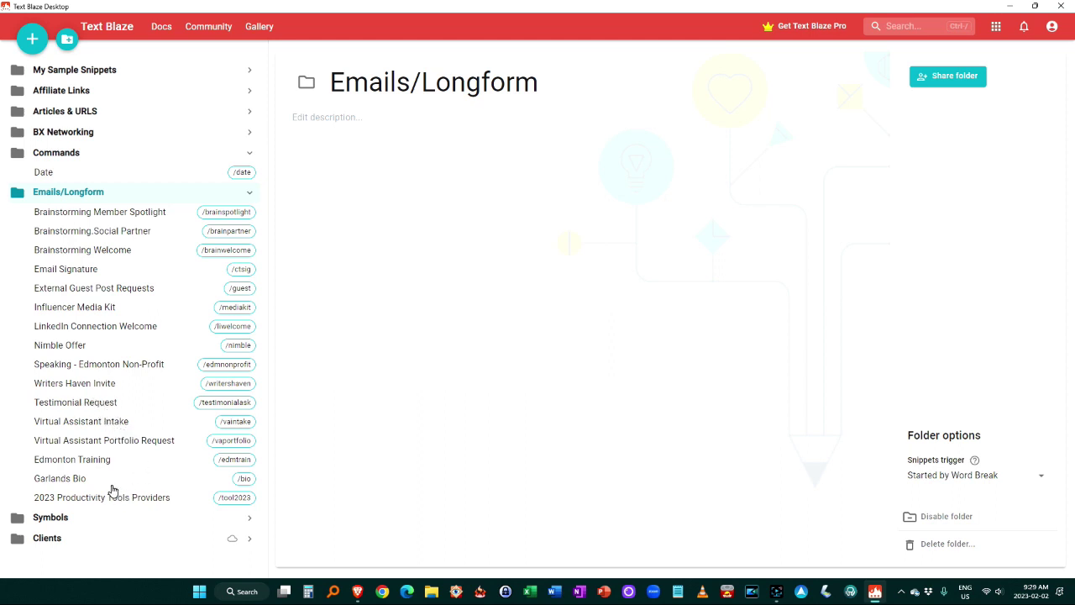
click(253, 195)
click(248, 215)
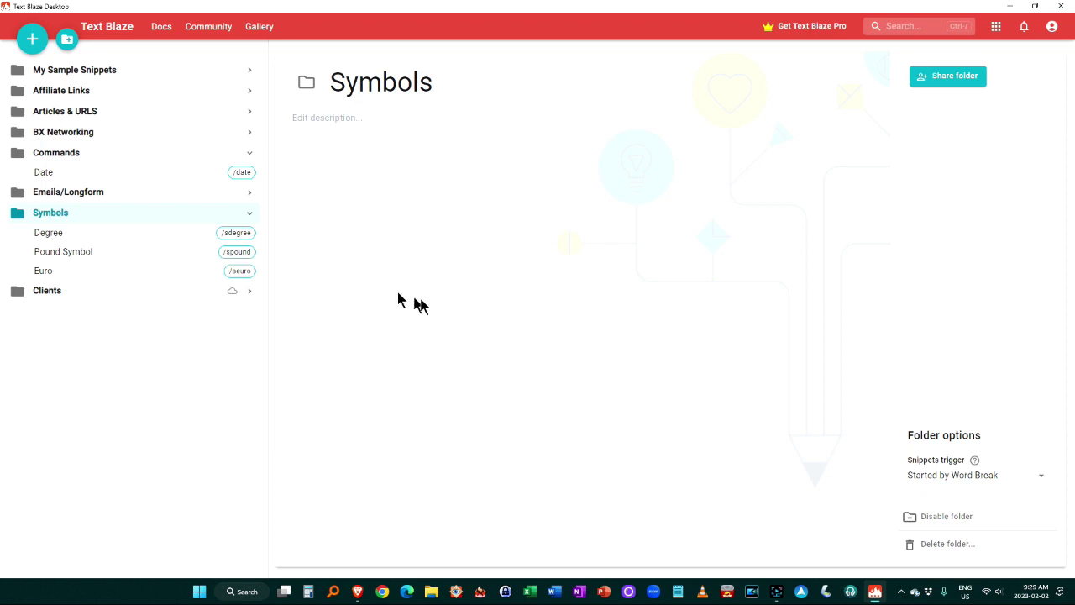
- Open the Euro snippet in the Symbols folder and test its /seuro shortcut
click(65, 272)
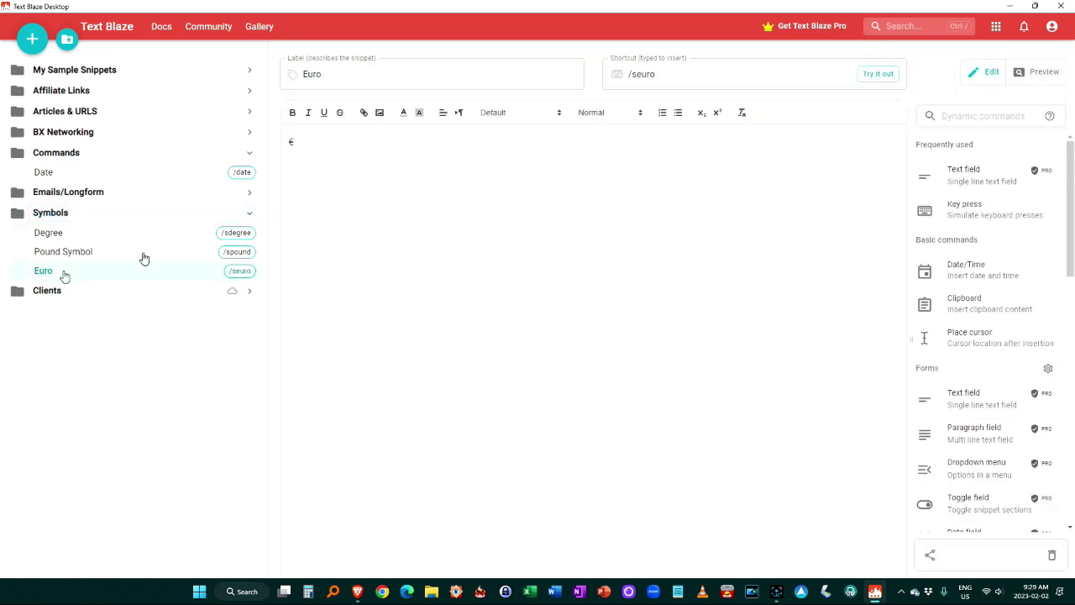
click(878, 73)
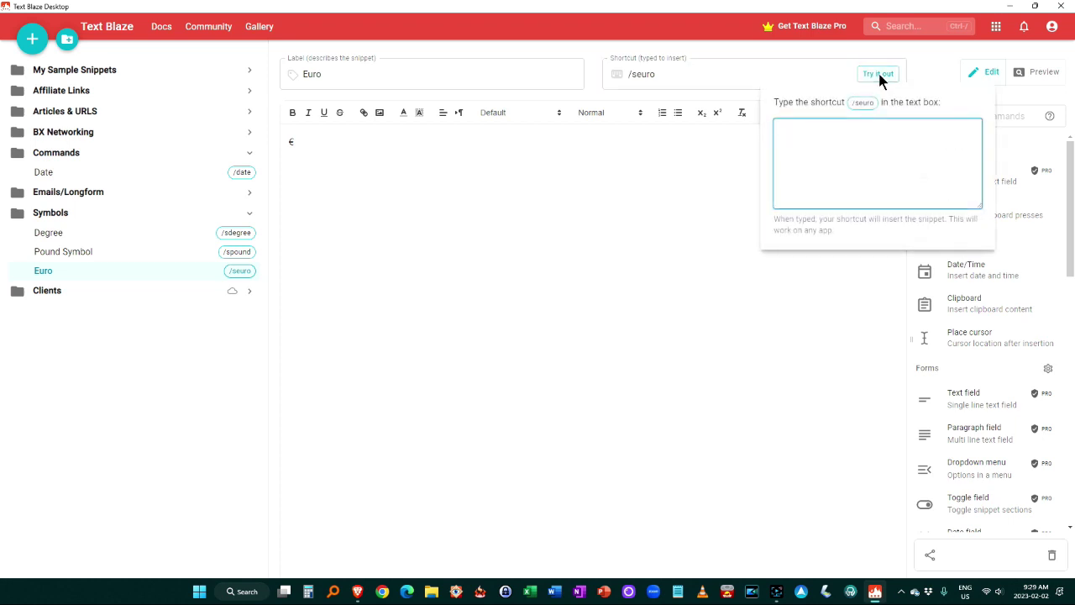
text(/)
text(o)
click(504, 225)
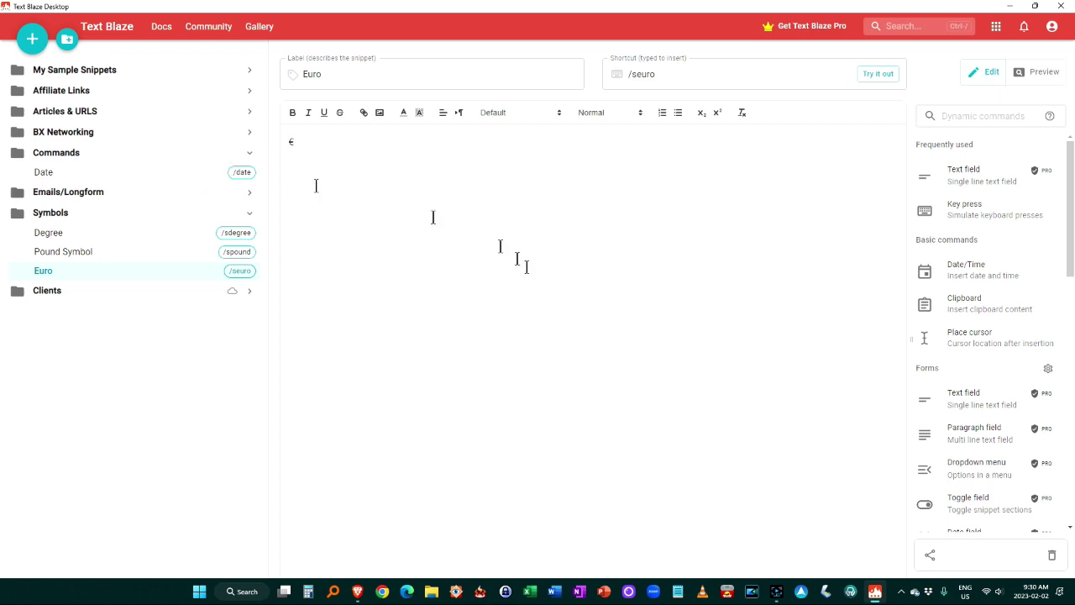
- Switch to the Text Blaze Dashboard in the browser and compare the annual and monthly pricing of the plans
click(1012, 8)
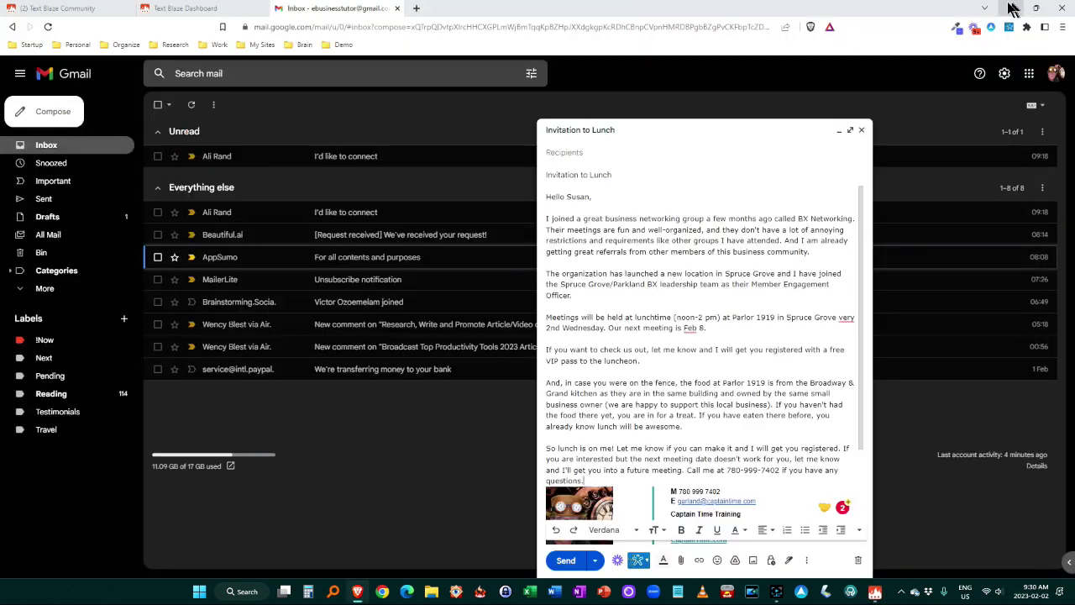
click(174, 8)
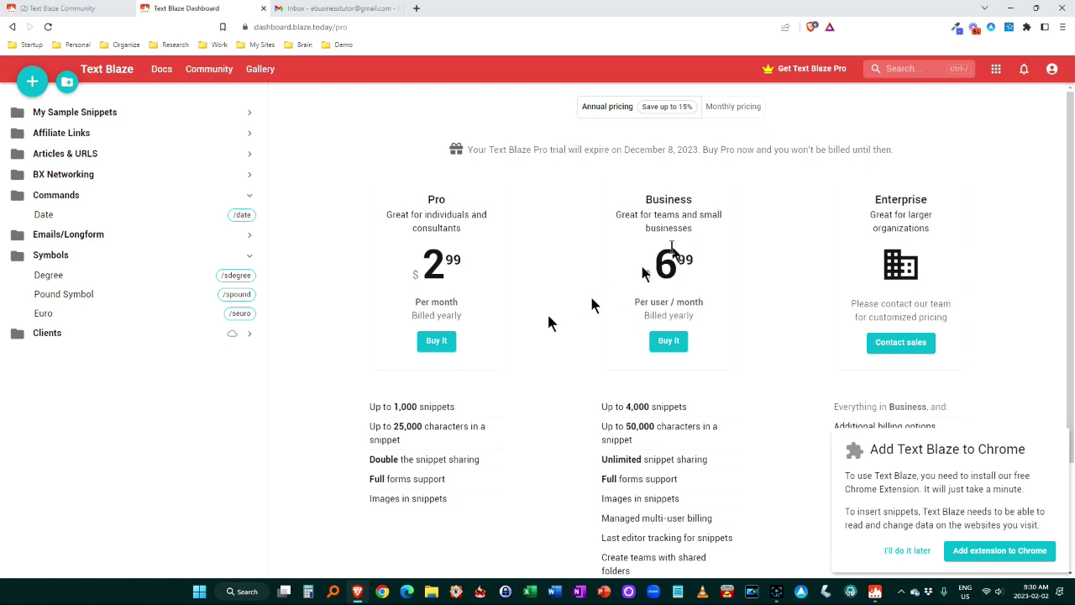
click(745, 109)
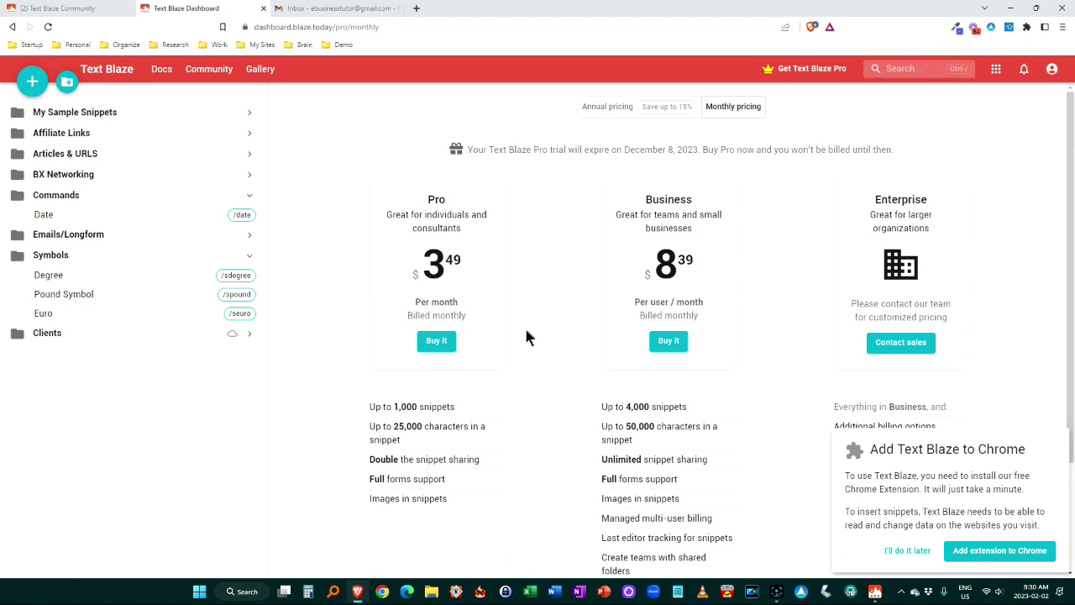
- View the categories and latest topics in the Text Blaze Community forum, and return to Text Blaze Desktop
click(95, 10)
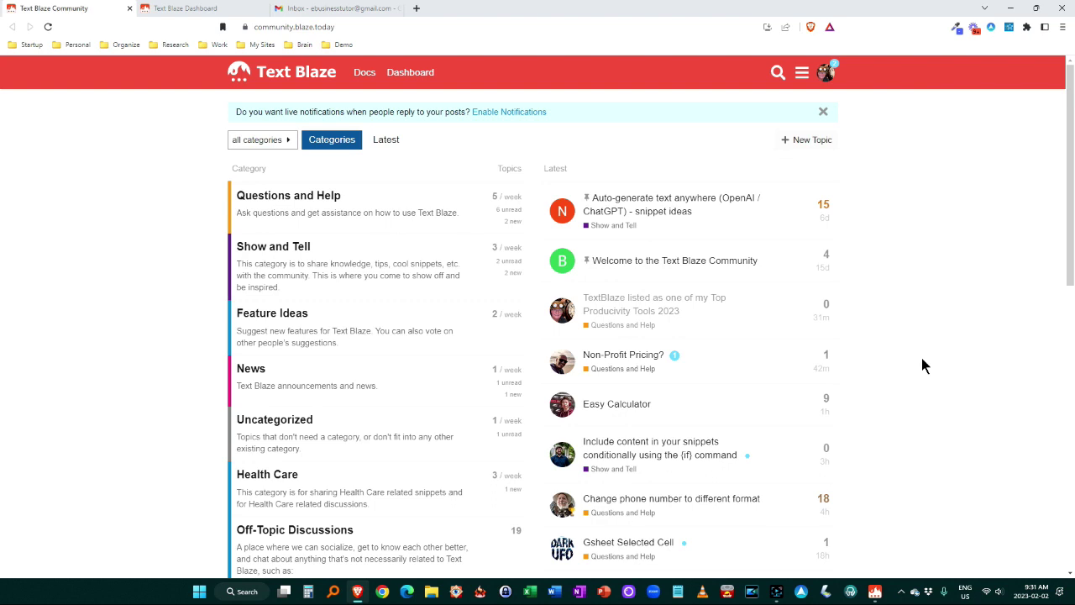
click(874, 591)
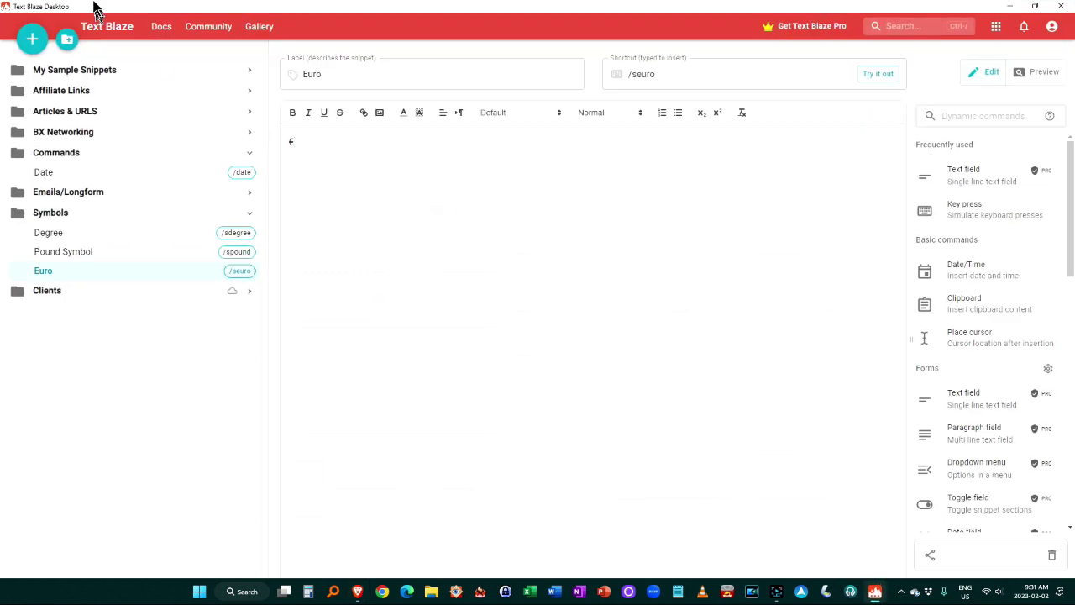